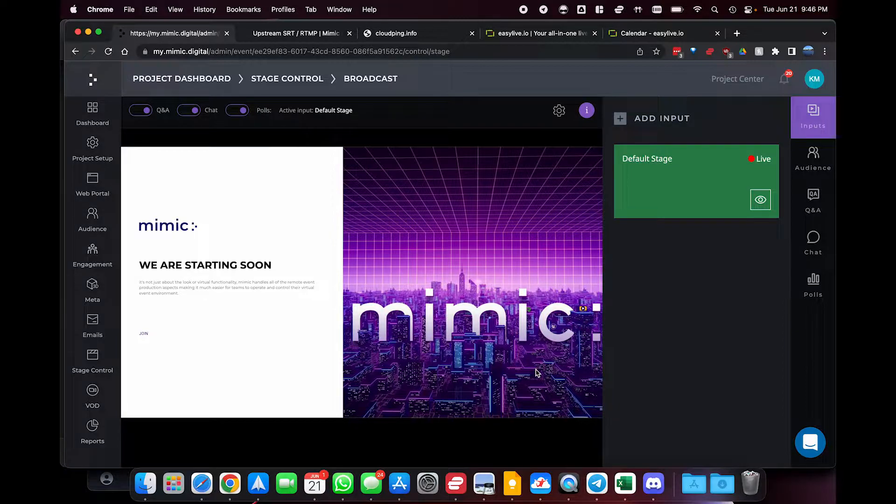
Switch to the easylive.io website and look through its home page, from the studio features to the on-demand scaling section
click(532, 34)
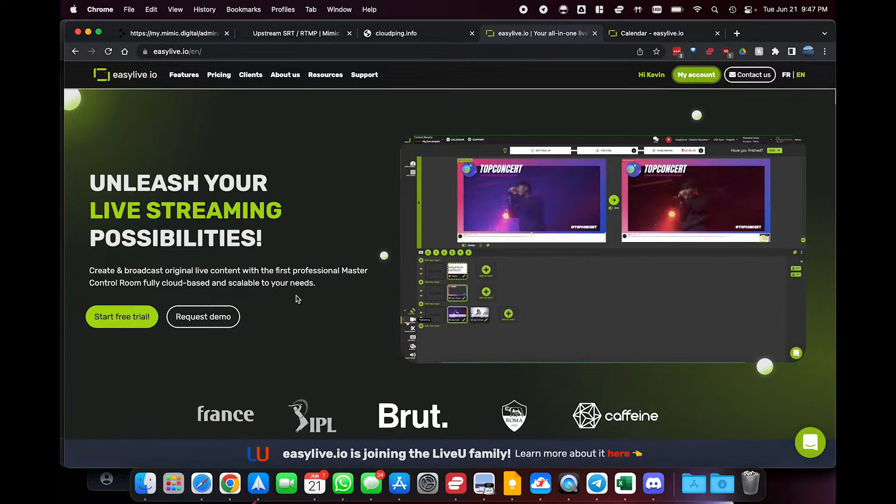
scroll(296, 299, down, 8)
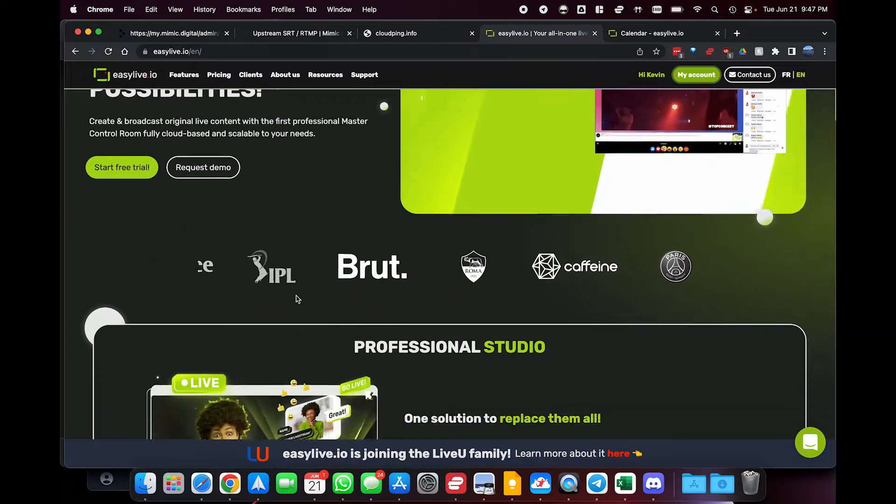
scroll(297, 299, down, 2)
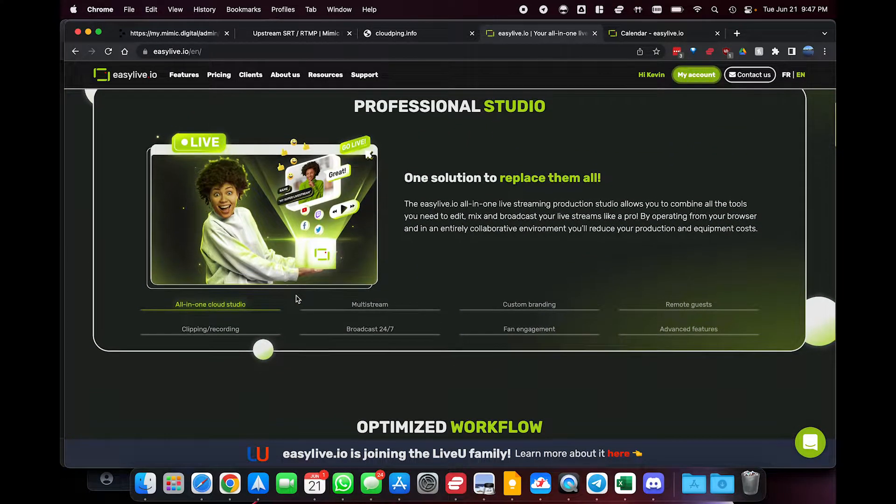
scroll(296, 298, down, 10)
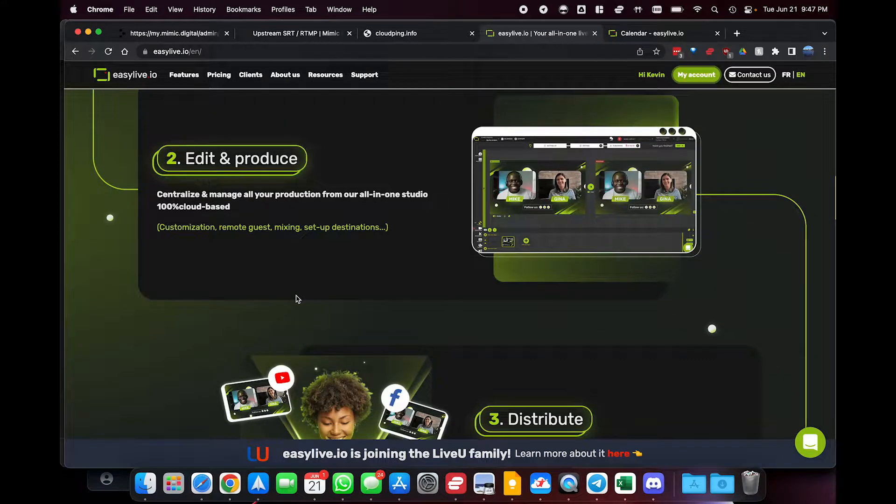
scroll(296, 298, down, 10)
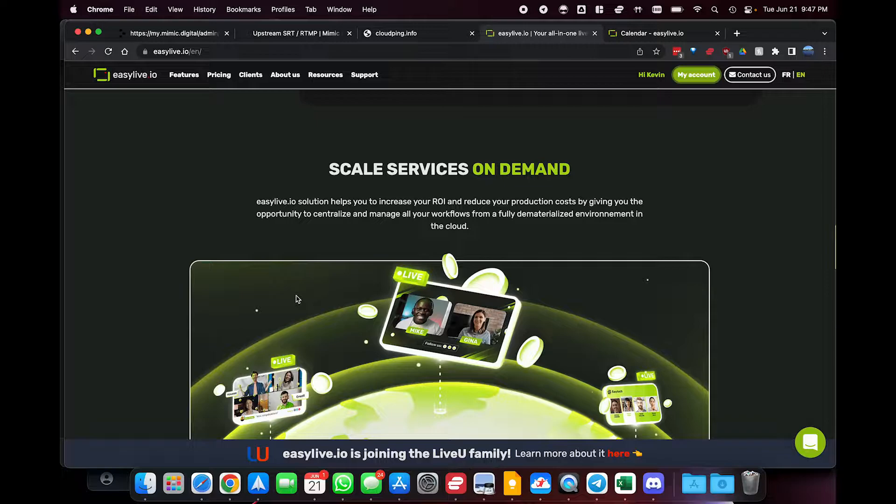
scroll(297, 299, up, 15)
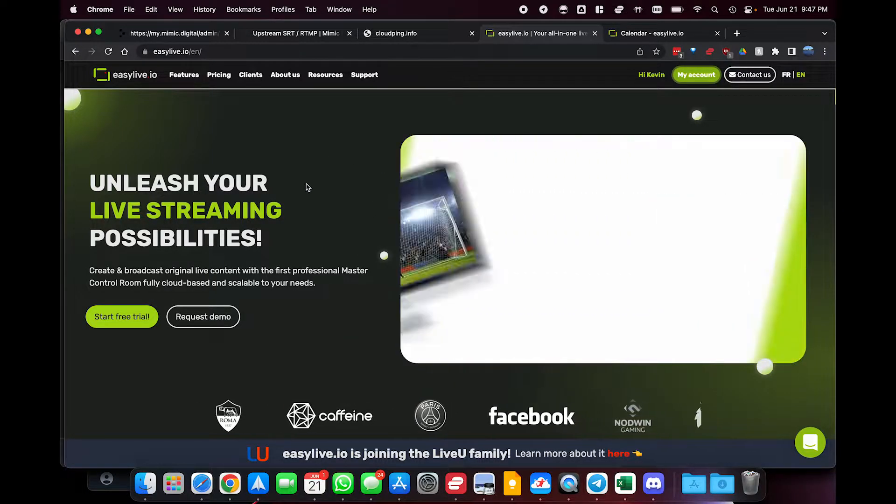
In the easylive.io calendar, create a live stream titled "mimic test" at the current time and enter its control room
key(ctrl+Tab)
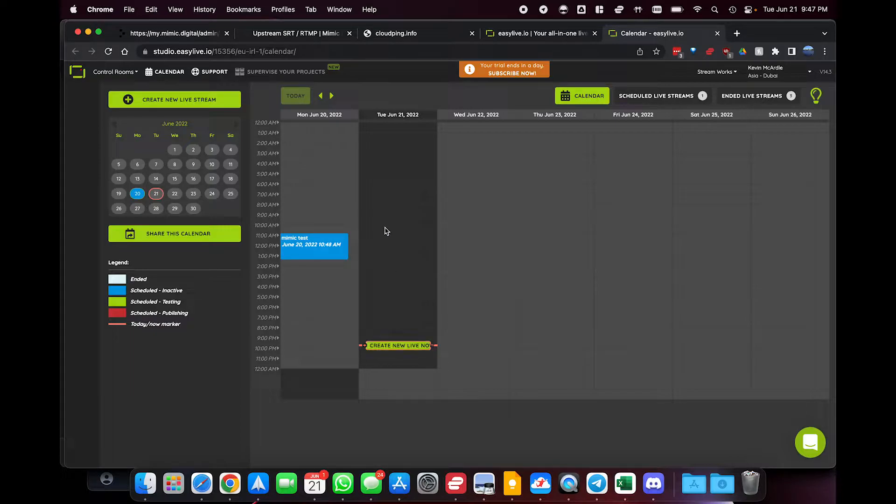
click(395, 348)
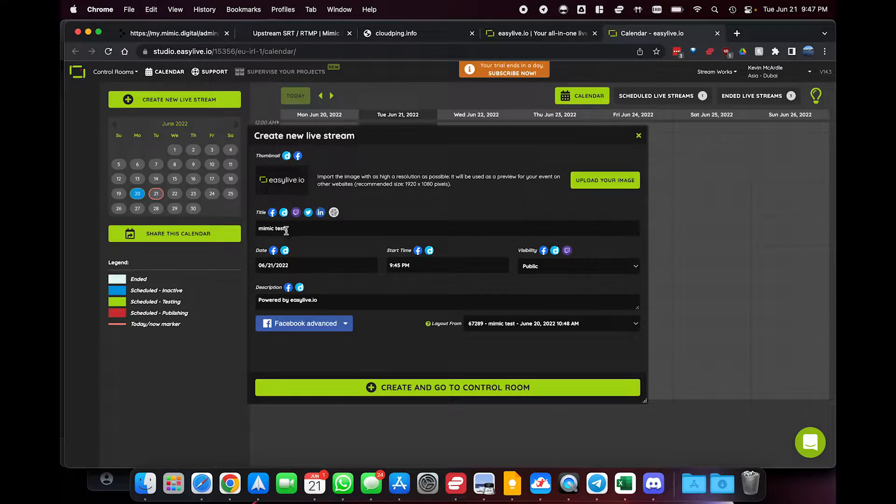
click(430, 389)
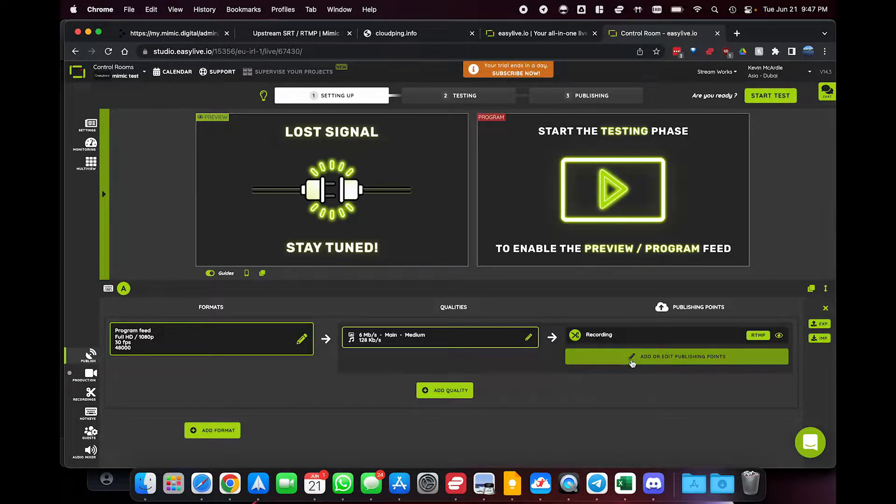
Start a new Custom RTMP / RTMPS publishing point for the live stream and give it the nickname Mimic
click(656, 357)
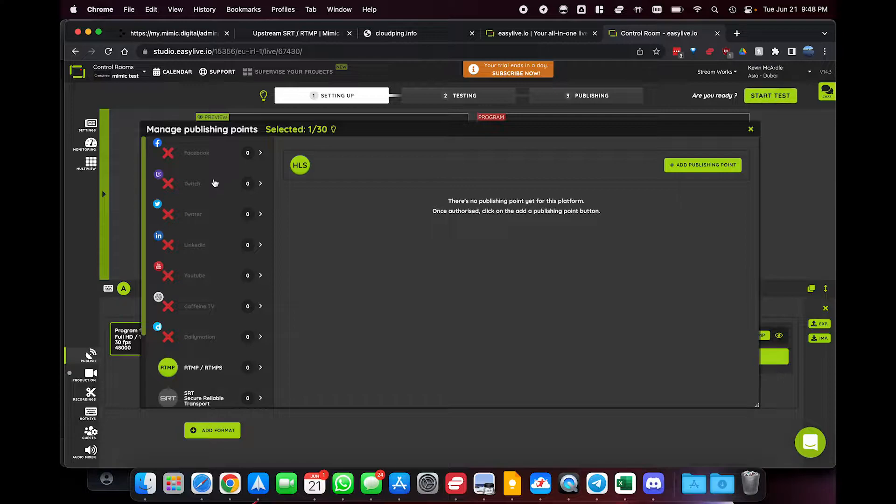
click(685, 167)
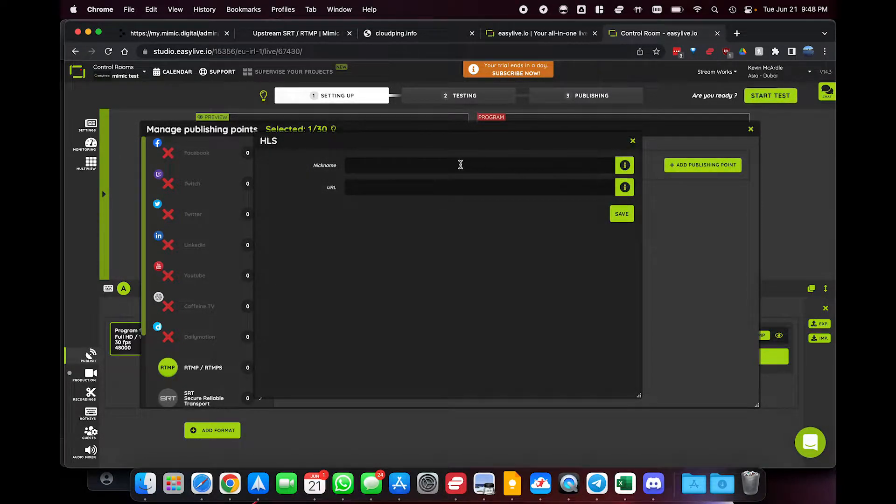
click(632, 141)
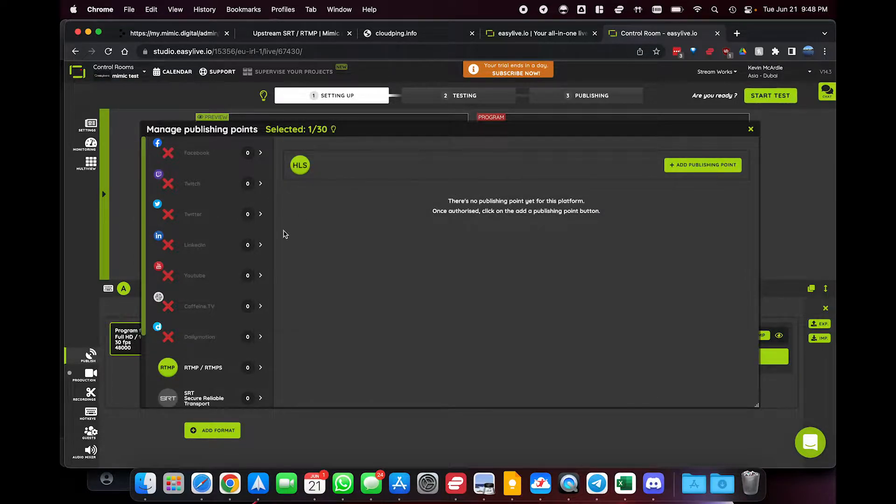
scroll(206, 255, down, 2)
scroll(205, 254, down, 3)
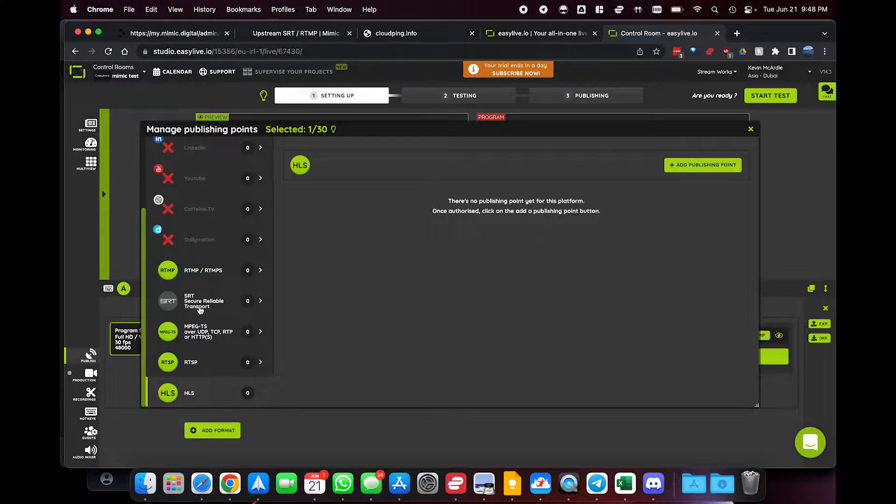
click(192, 274)
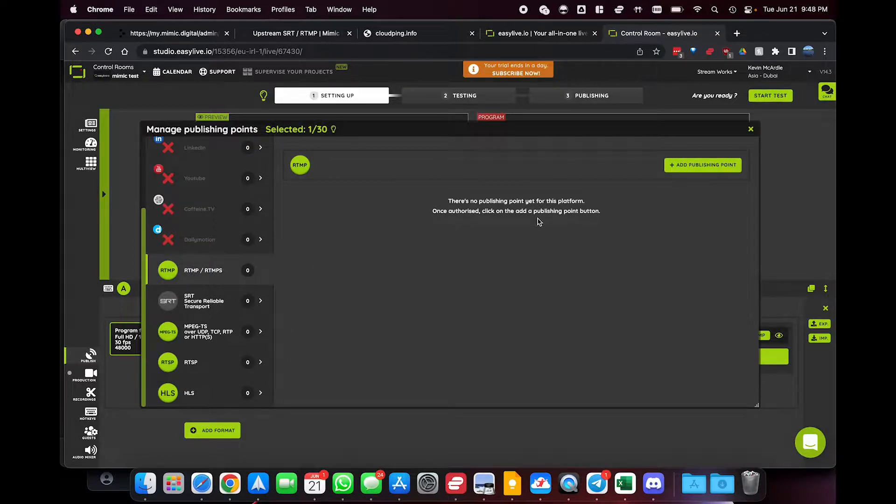
click(709, 166)
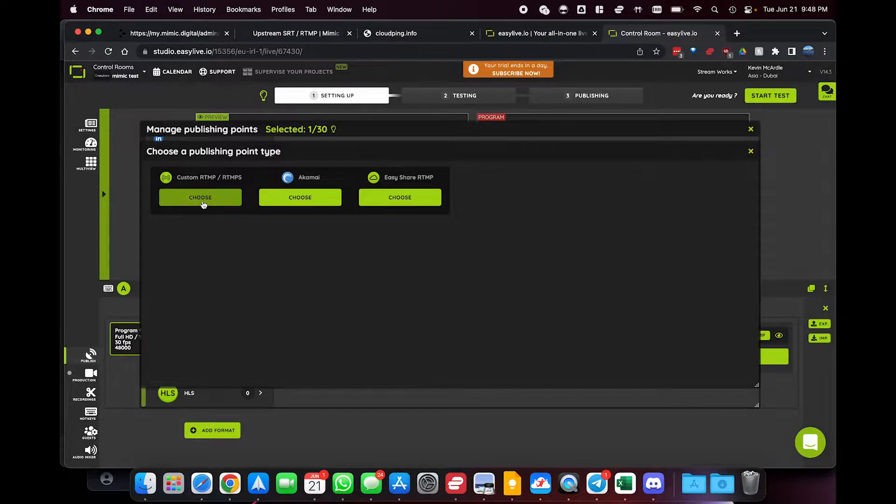
click(202, 199)
click(398, 164)
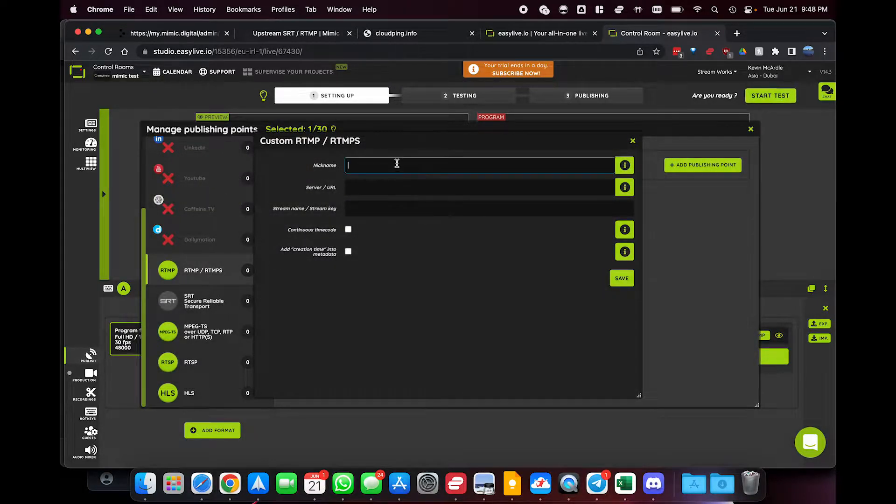
text(Mimic)
key(Tab)
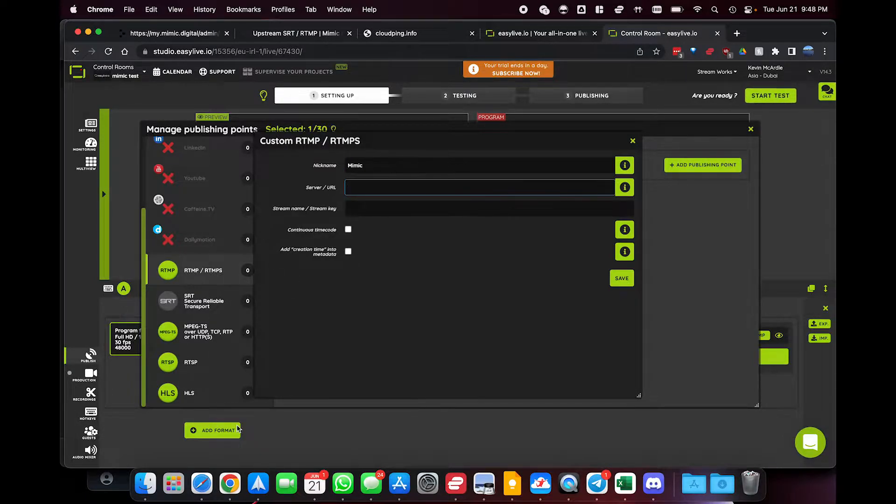
Switch to the mimic admin site and open the Broadcast stage in Stage Control
click(174, 35)
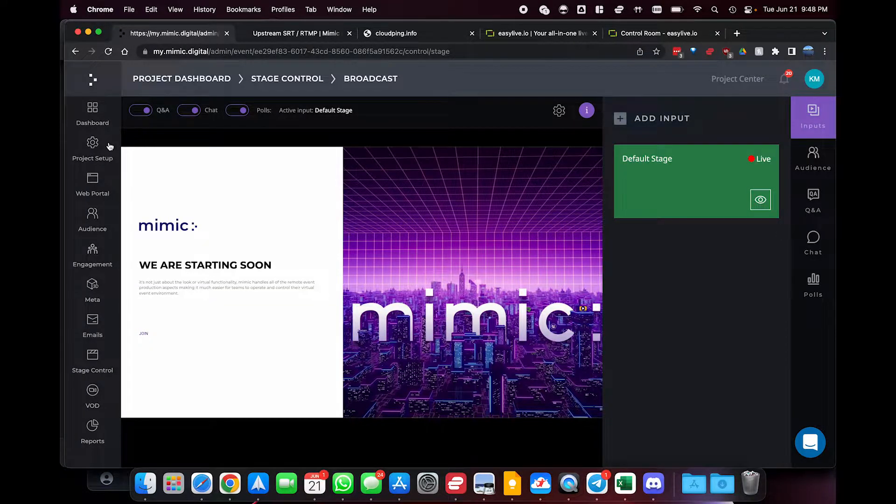
click(93, 145)
click(93, 121)
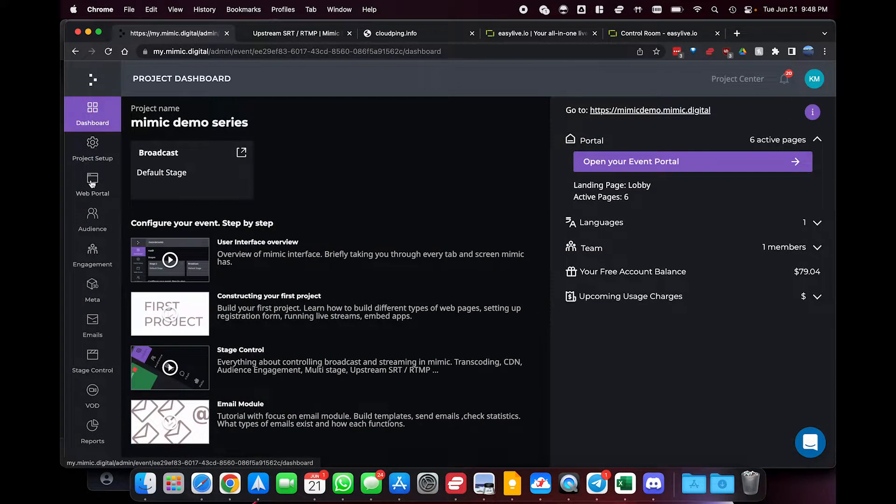
click(95, 358)
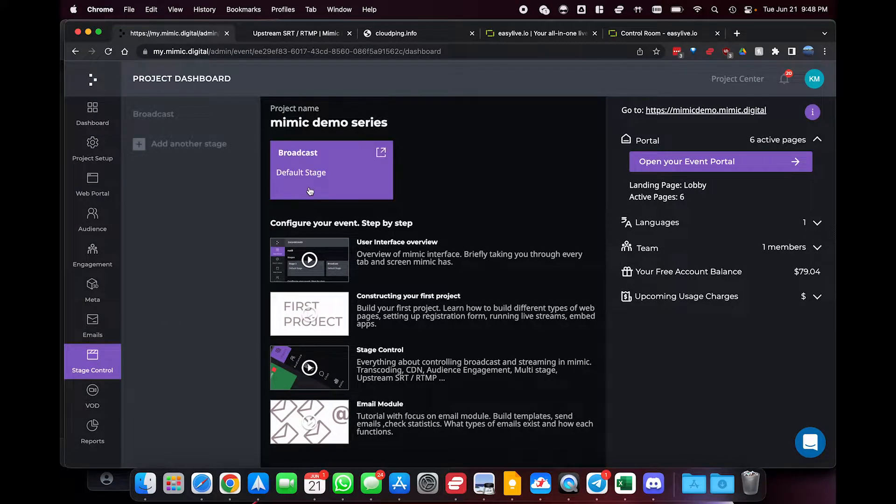
click(165, 120)
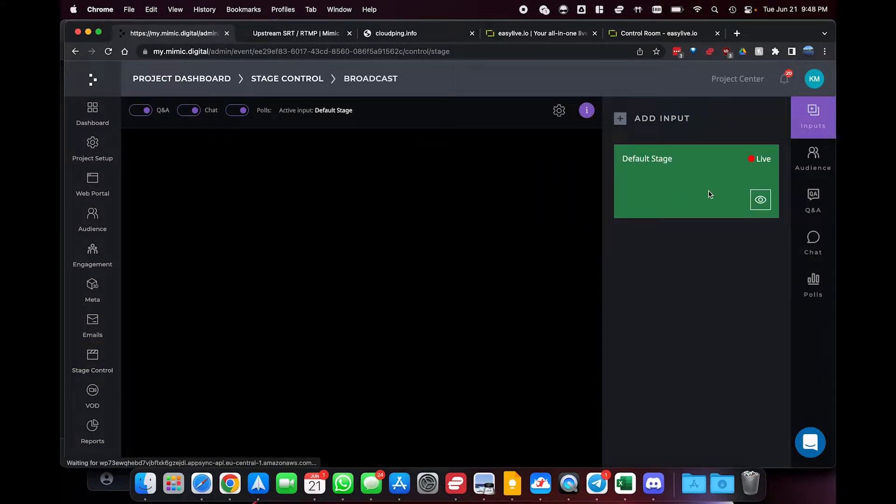
Start a new RTMP input named "From Easylive" on the Broadcast stage and choose the Testing RTMP mode for it
click(633, 120)
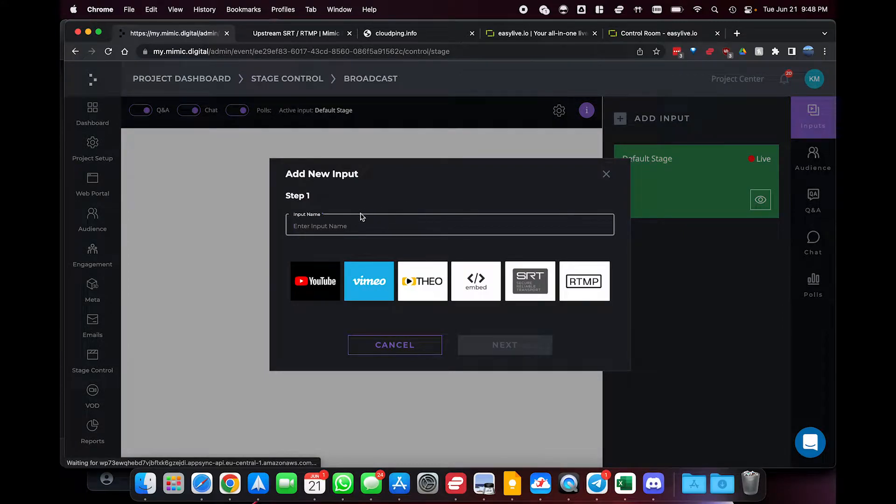
click(589, 278)
click(387, 224)
text(From Easylive)
click(495, 348)
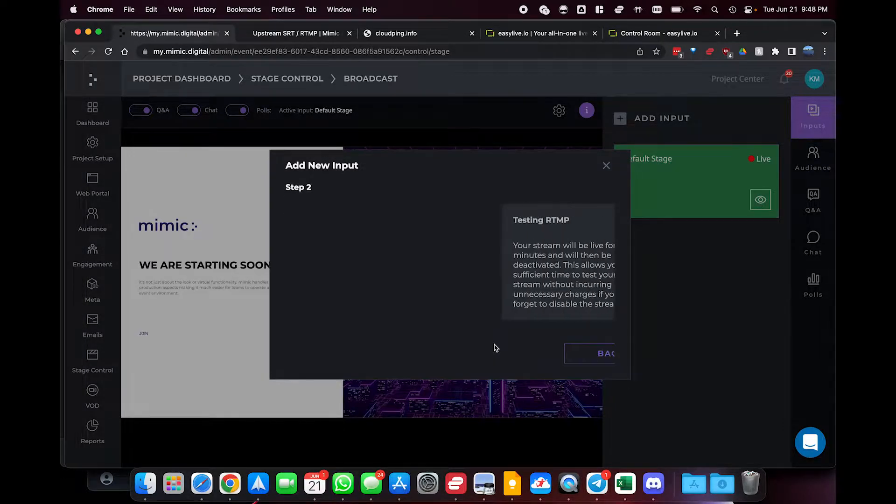
click(366, 276)
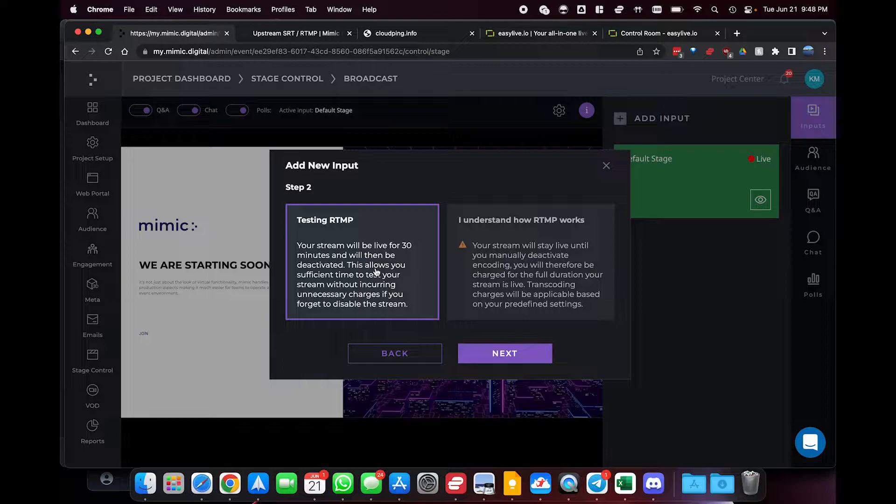
click(500, 357)
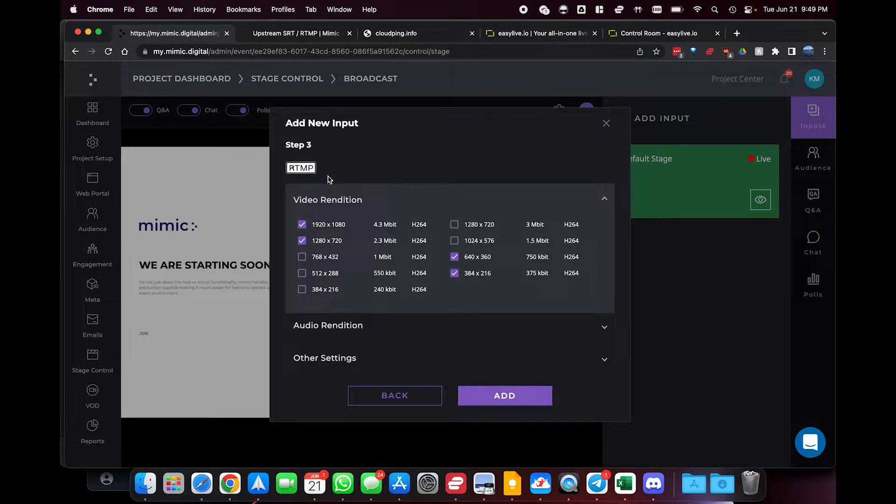
Review the Upstream SRT / RTMP help article for the rendition resolutions, bitrate ranges, encoder settings and other input settings
click(296, 34)
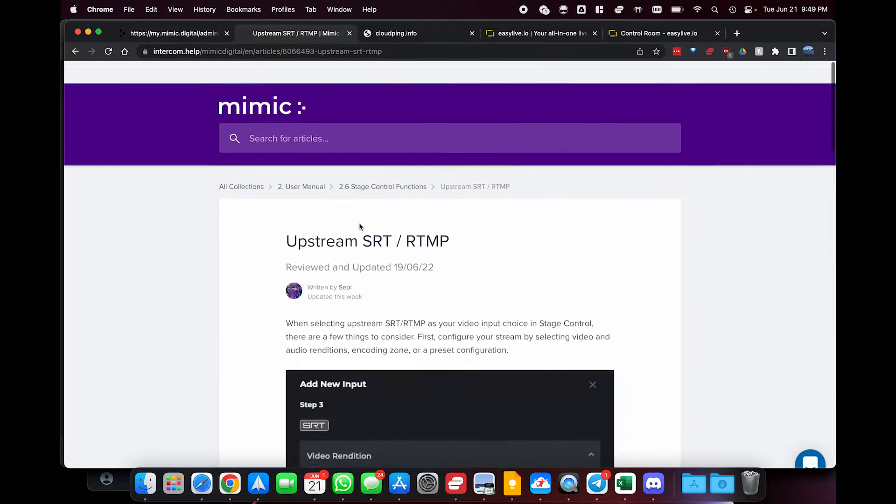
scroll(413, 306, down, 7)
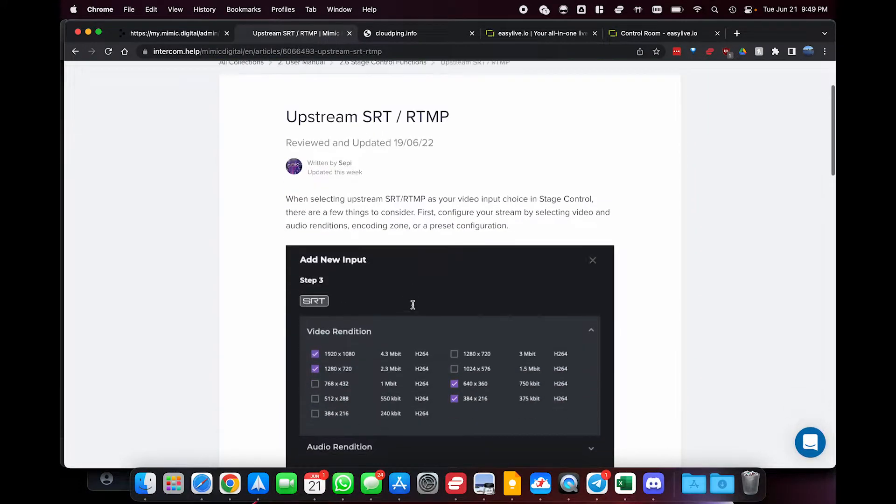
scroll(412, 306, down, 9)
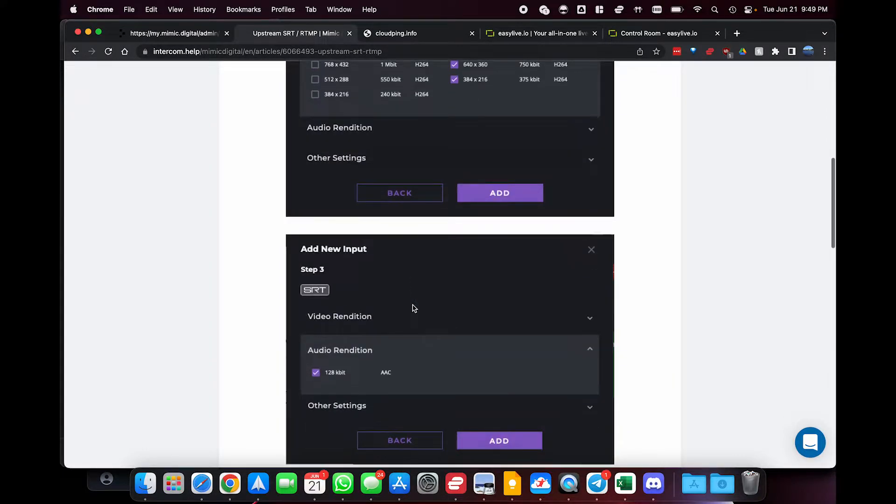
scroll(413, 305, down, 8)
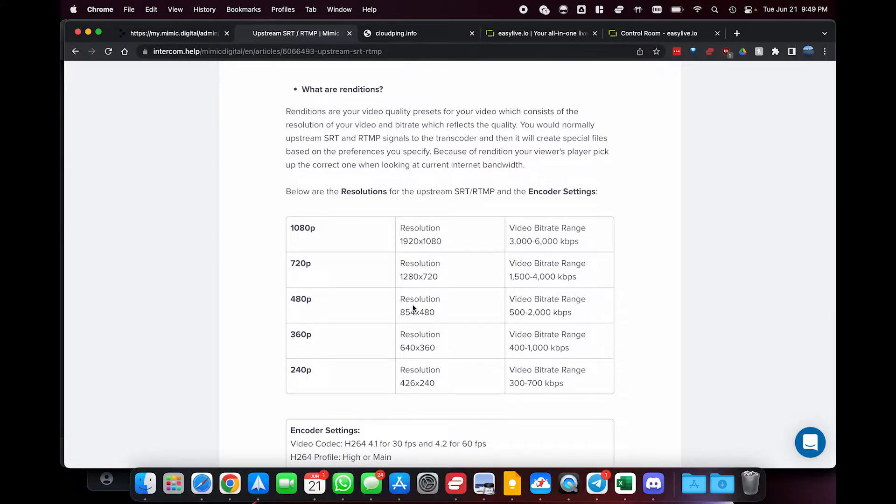
scroll(413, 307, down, 2)
scroll(413, 305, down, 2)
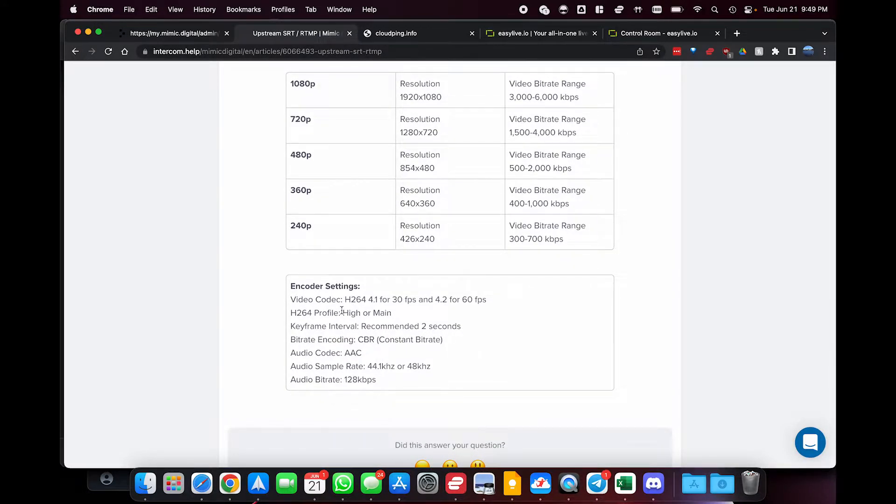
scroll(342, 310, up, 12)
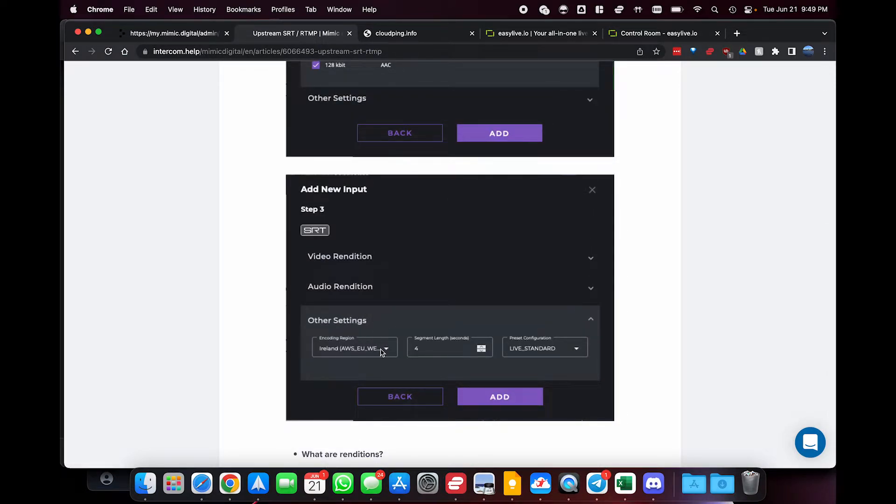
Back in the new RTMP input's other settings, set the encoding region to Mumbai (AWS_AP_SOUTH_1)
click(177, 33)
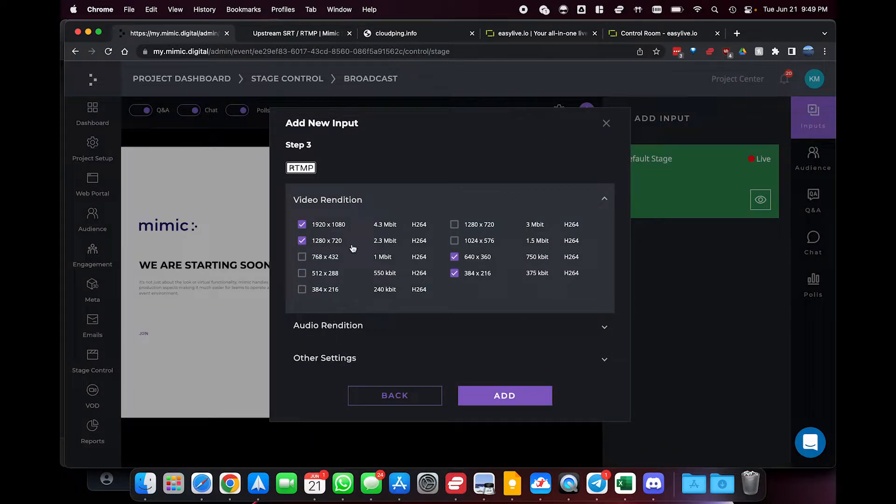
click(329, 358)
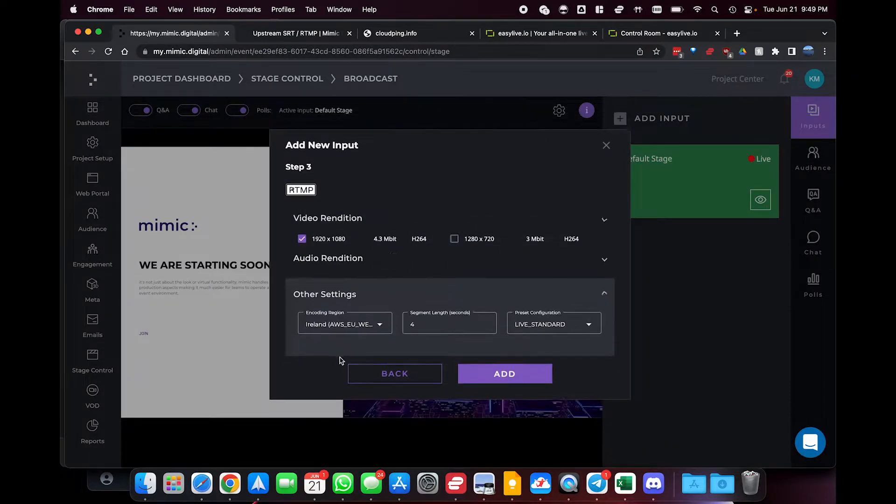
click(349, 319)
scroll(345, 362, down, 2)
scroll(343, 359, up, 3)
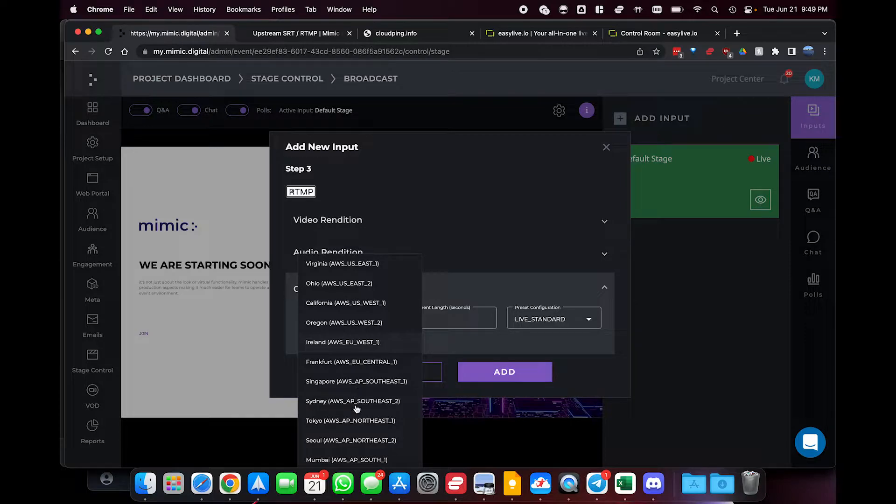
scroll(357, 409, down, 1)
click(352, 443)
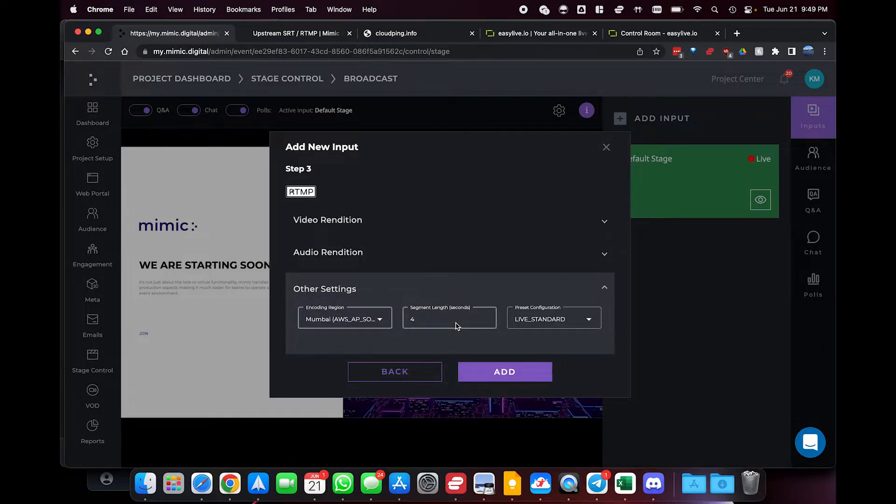
Check the LIVE_STANDARD preset configuration and add the RTMP input to the Broadcast stage
click(530, 322)
click(535, 326)
click(506, 372)
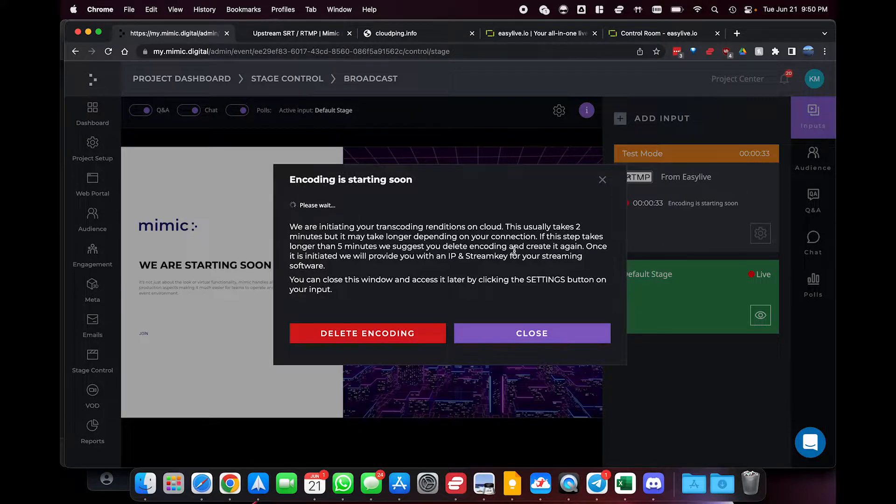
In the easylive.io Control Room's production area, look through the source types for a new input, from webpages and templates to the media bin and live sources
click(653, 36)
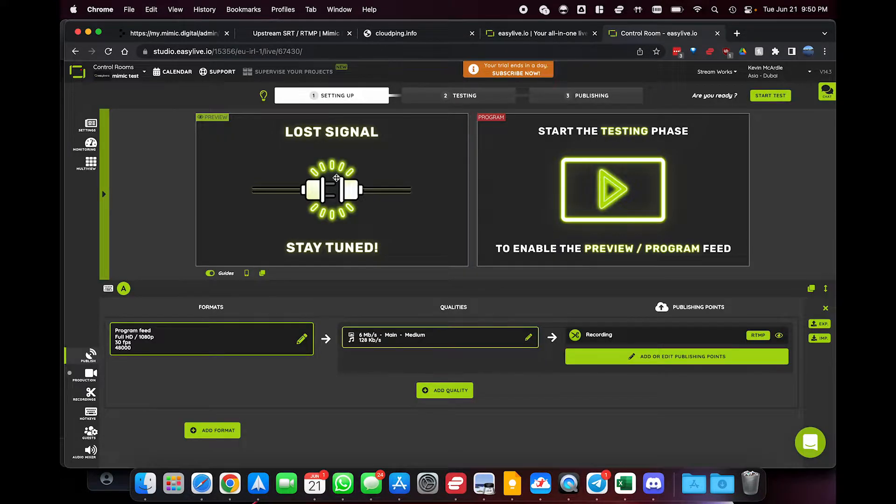
click(90, 375)
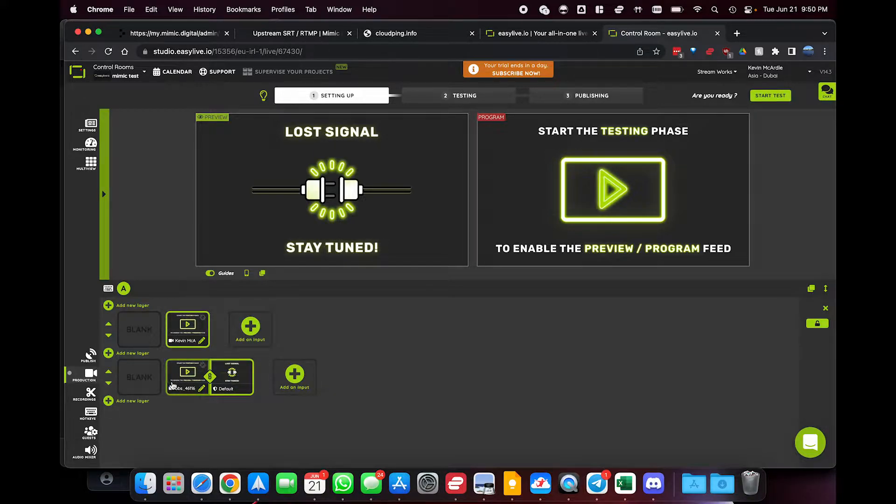
click(251, 327)
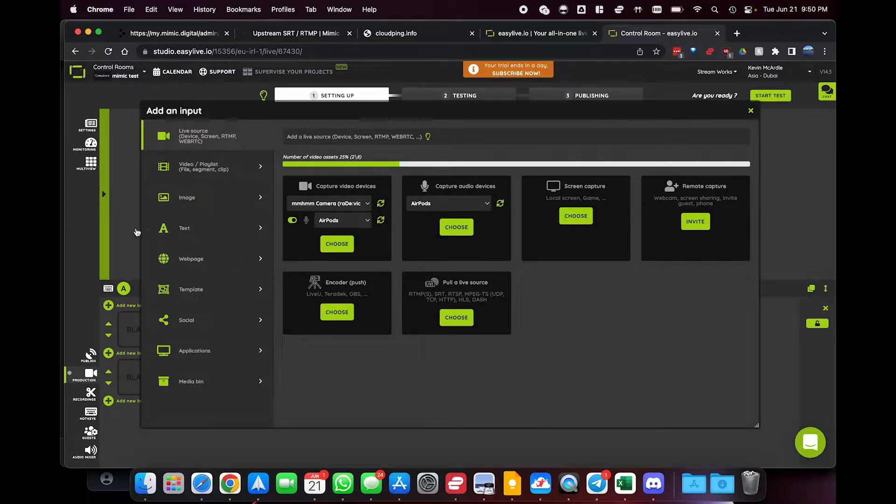
click(202, 259)
click(202, 286)
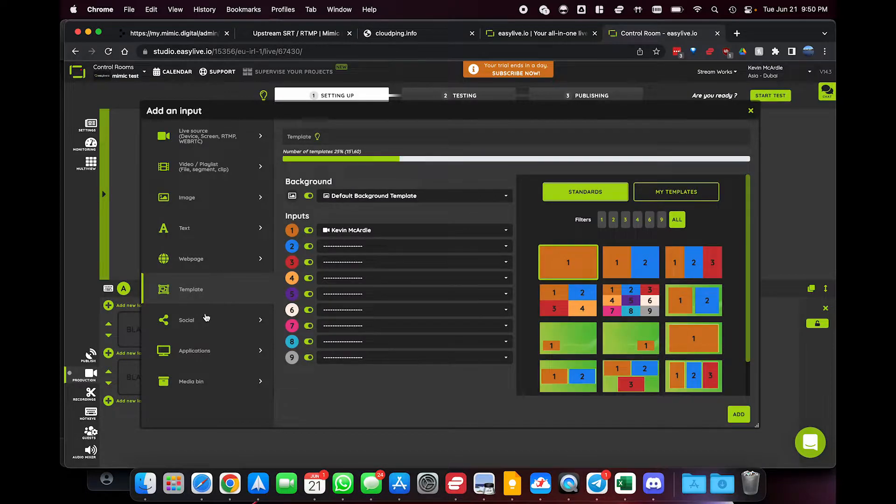
click(205, 319)
click(206, 343)
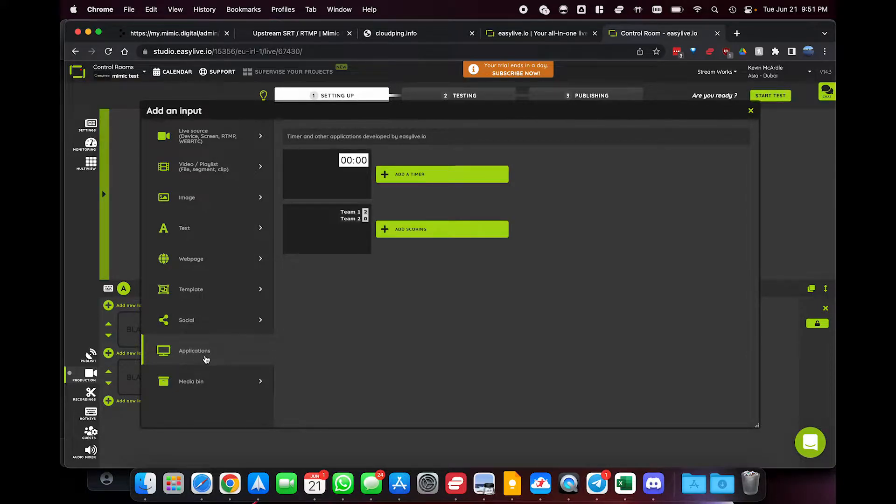
click(207, 383)
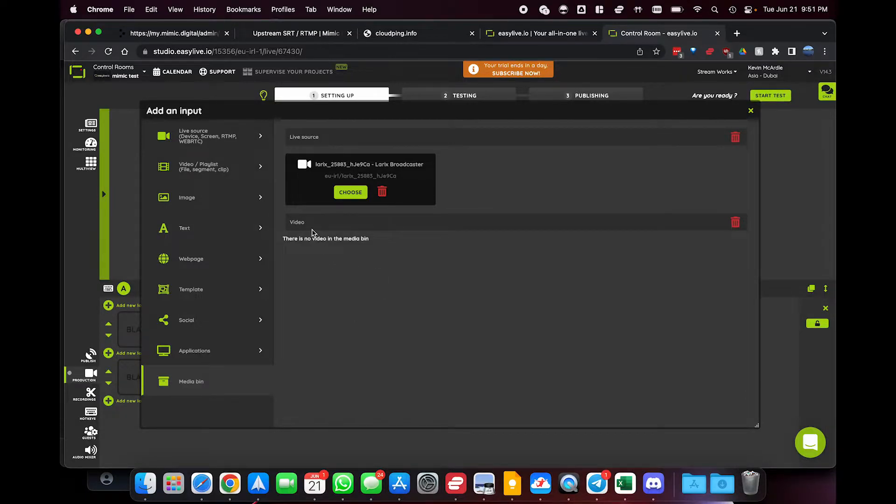
click(198, 145)
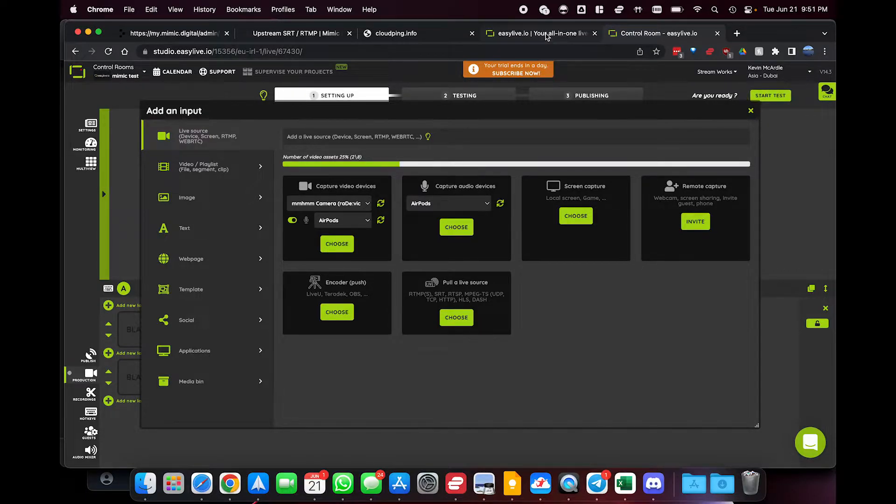
Add a remote capture input to the upper production layer and try its invite link in the browser
click(682, 227)
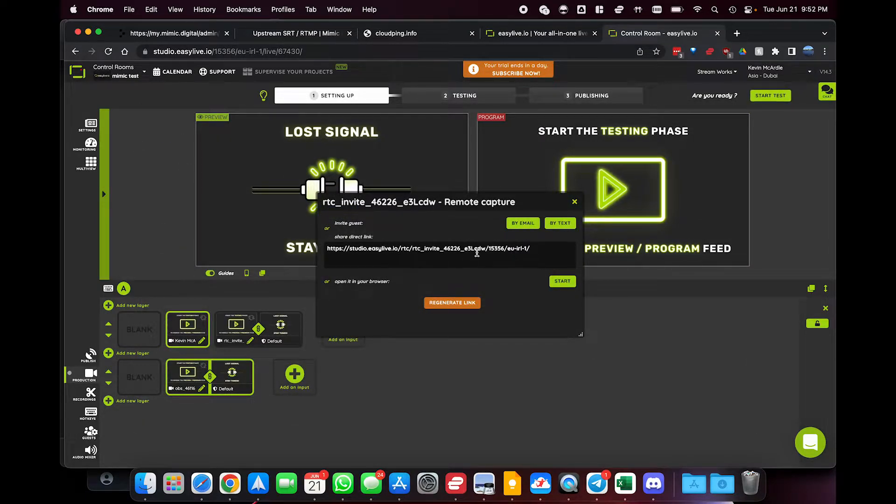
click(563, 282)
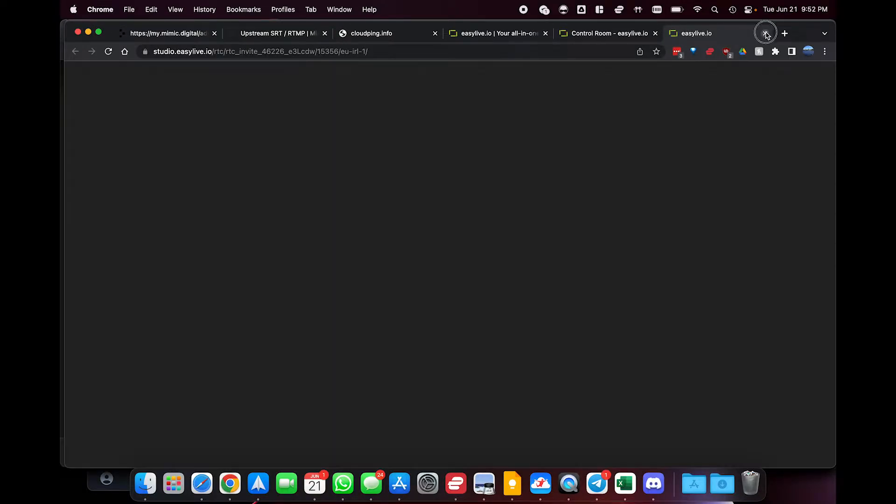
click(765, 34)
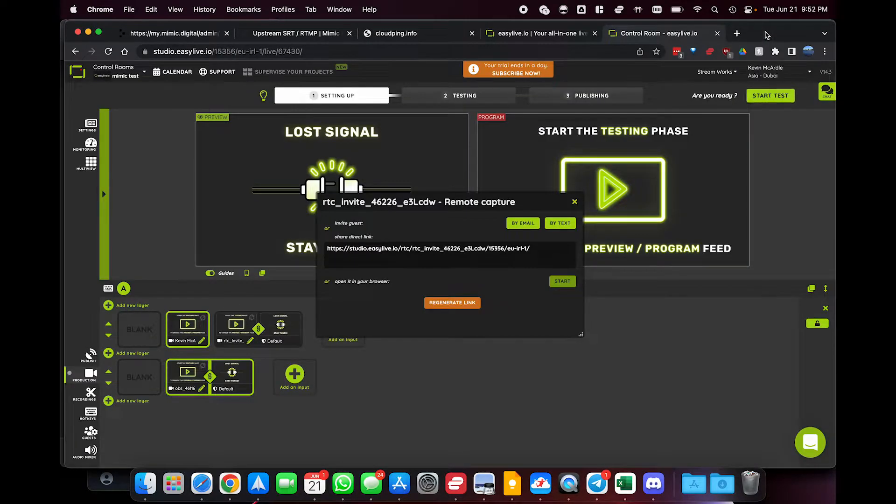
click(575, 203)
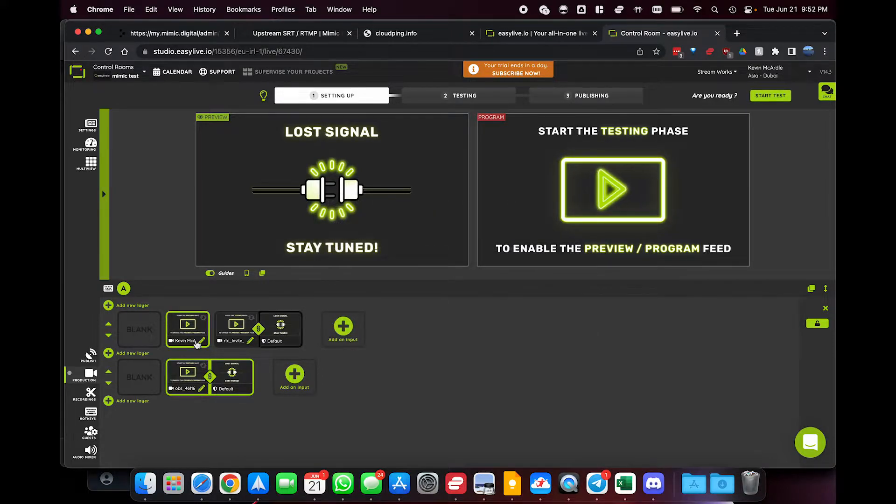
Look over the production's audio mixer and guest setup, and open the multiview
click(88, 449)
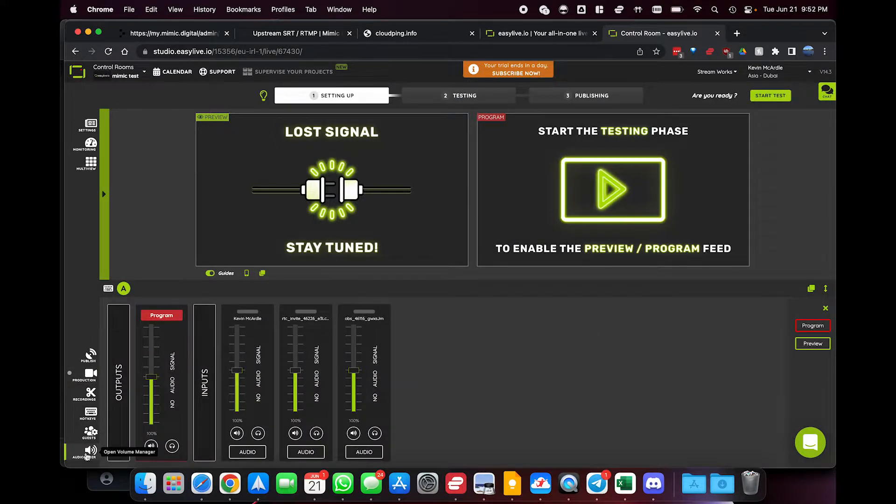
click(91, 432)
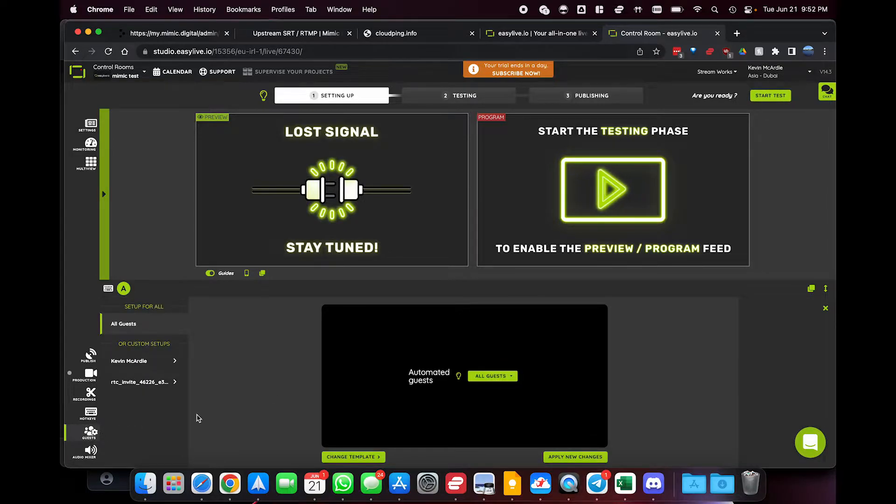
click(86, 450)
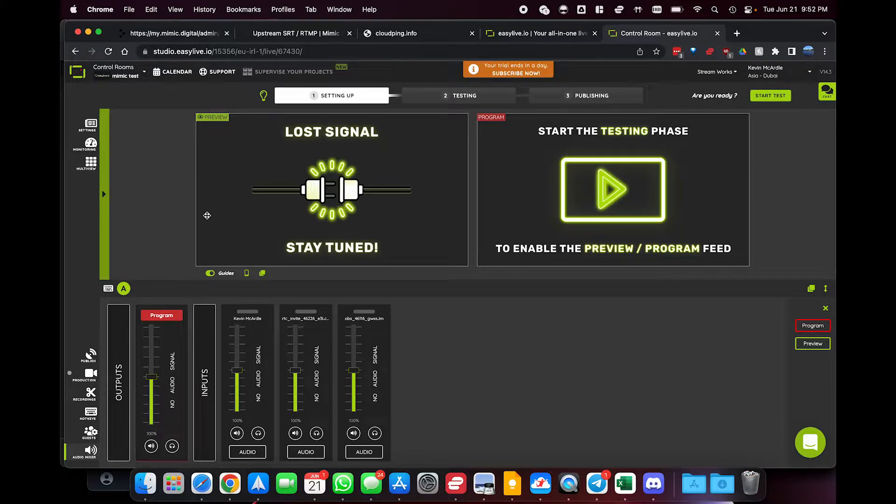
click(87, 165)
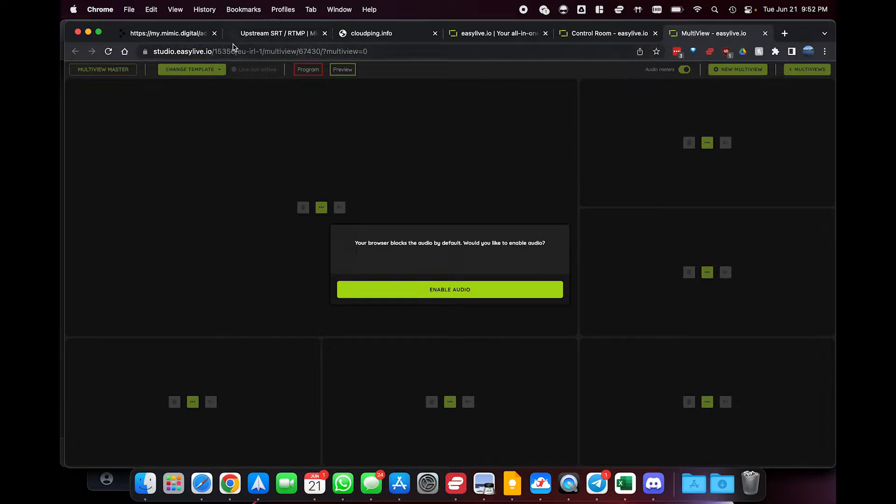
Check the encoding status of the From Easylive input in mimic and return to the easylive.io Control Room
click(166, 39)
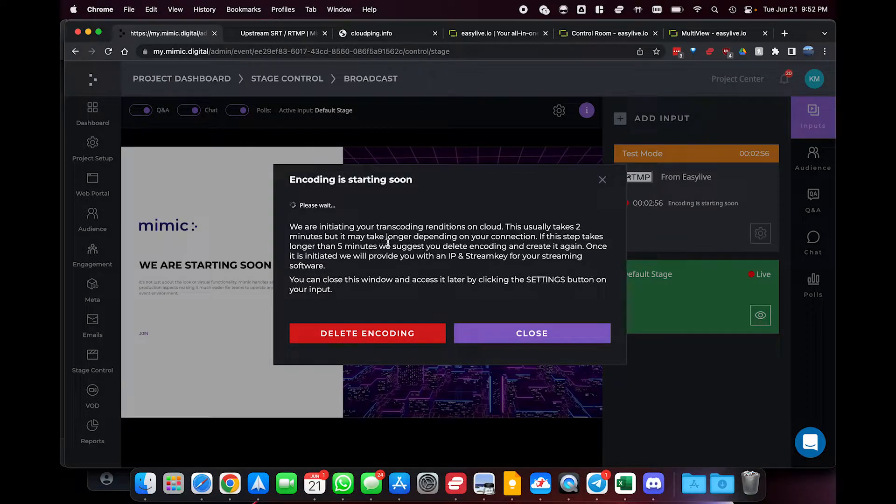
click(717, 37)
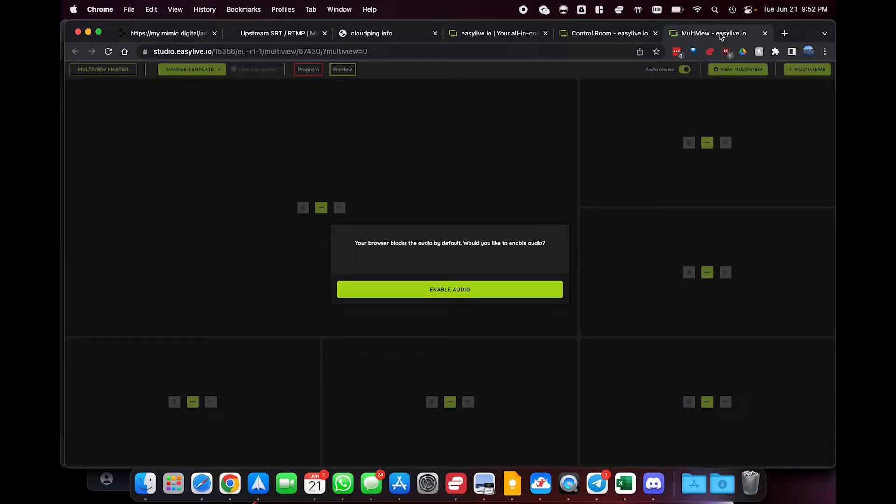
click(622, 36)
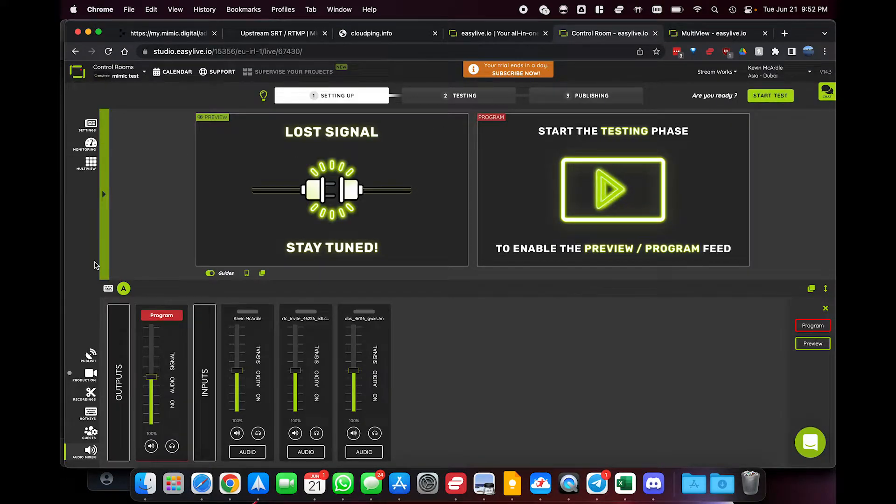
Open the program feed's publishing quality and compare it with the mimic help article's 1080p bitrate range, keyframe interval, audio bitrate and H264 profile
click(89, 354)
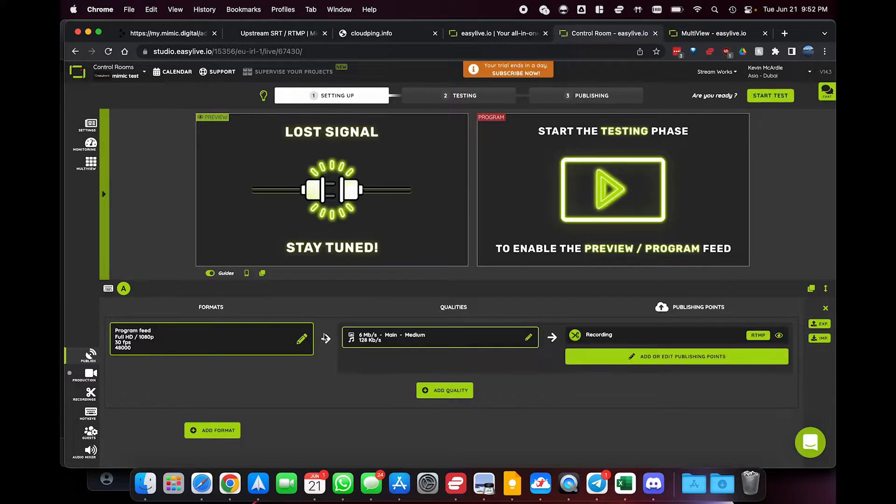
click(385, 345)
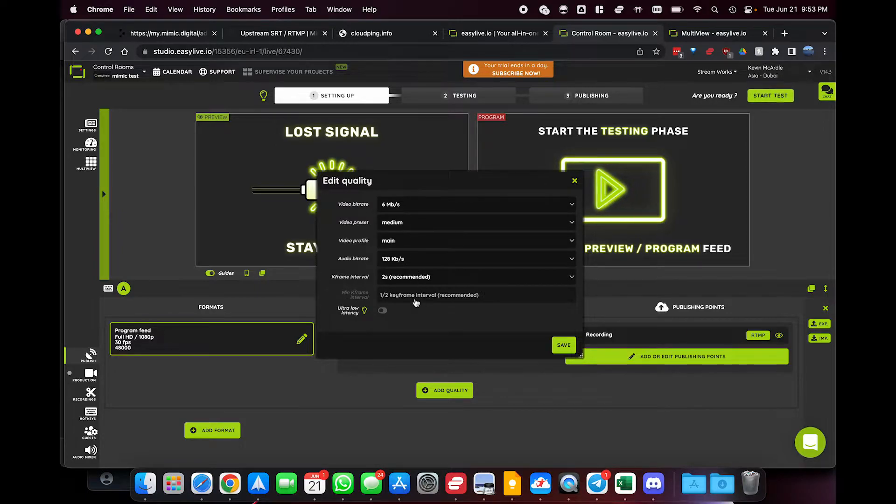
click(260, 34)
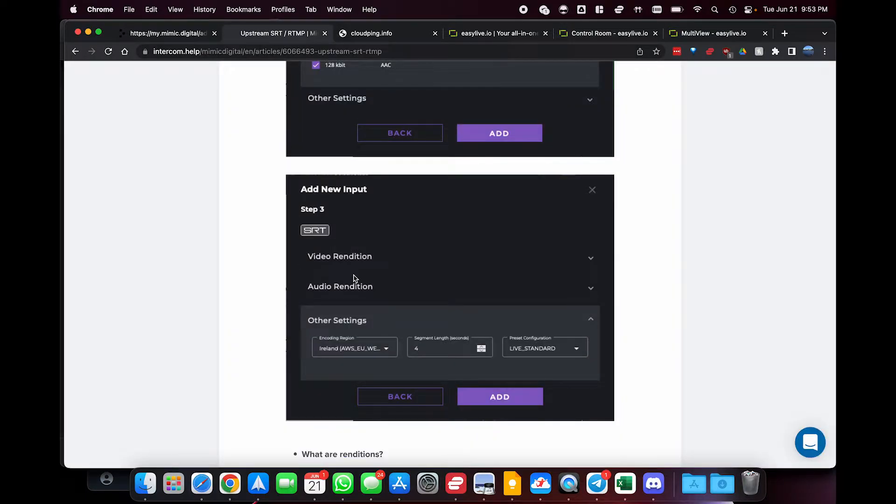
scroll(354, 279, down, 15)
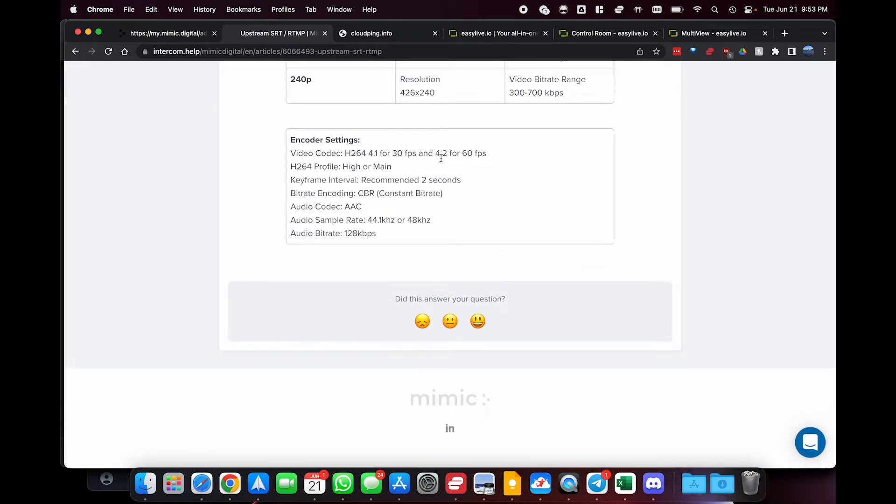
scroll(441, 158, up, 10)
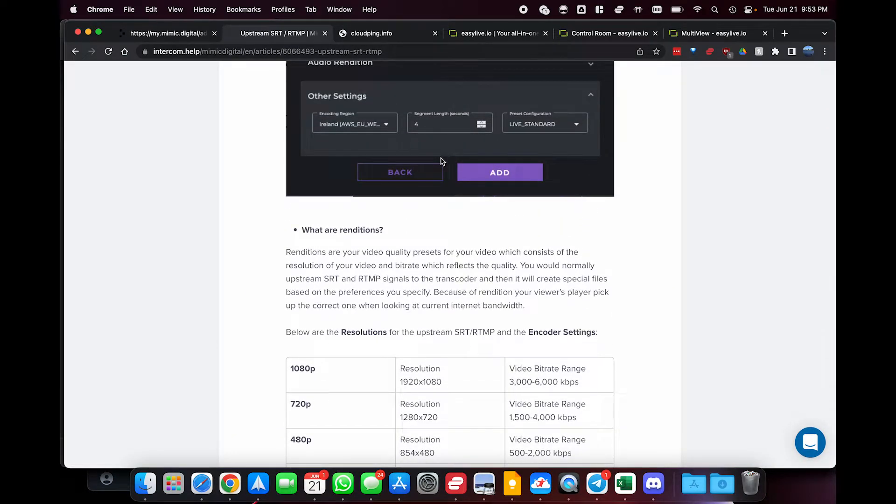
scroll(441, 285, down, 3)
drag(508, 309, 563, 305)
click(563, 304)
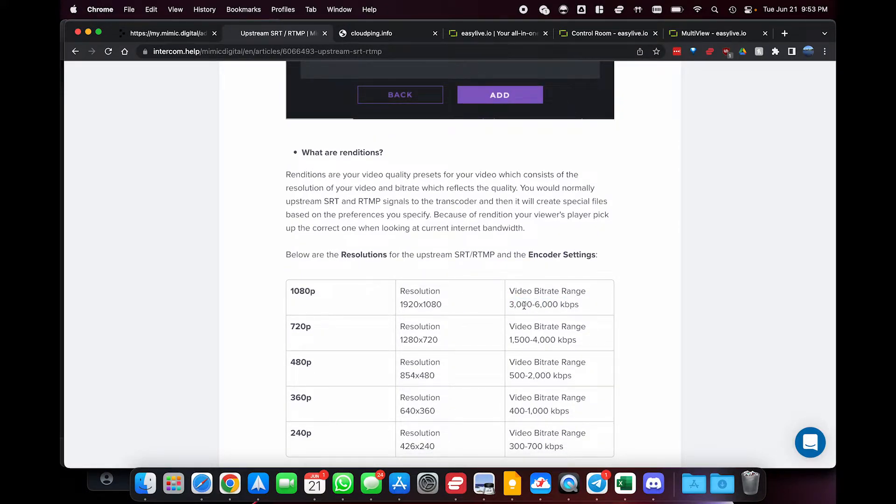
scroll(528, 304, down, 10)
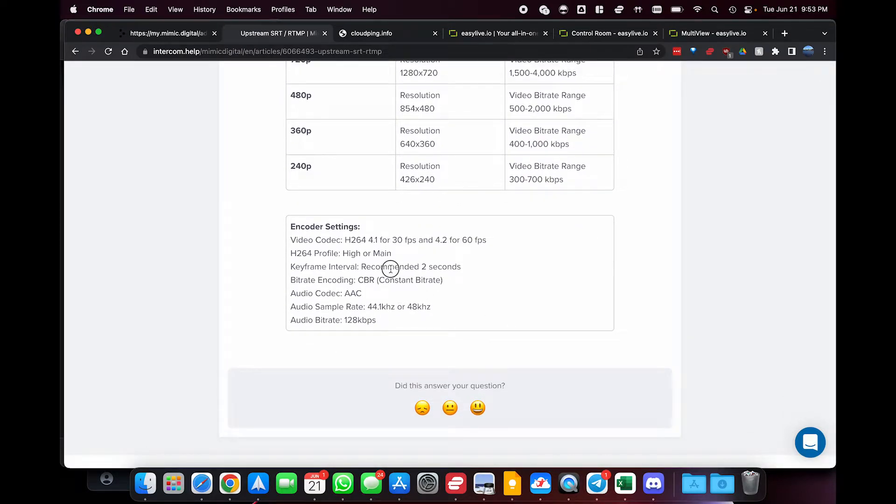
drag(391, 268, 449, 268)
drag(345, 320, 376, 320)
click(382, 321)
drag(374, 254, 391, 253)
click(399, 257)
Back in the Control Room, save the program feed's publishing quality settings
click(486, 35)
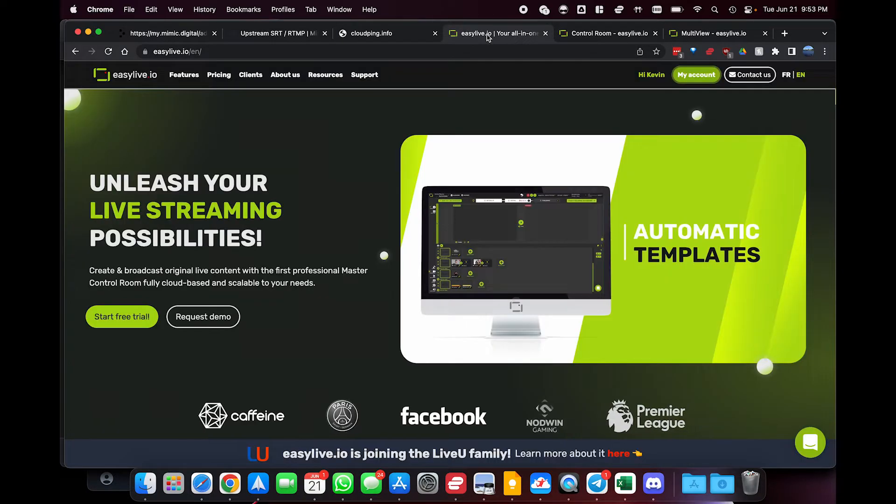
click(578, 33)
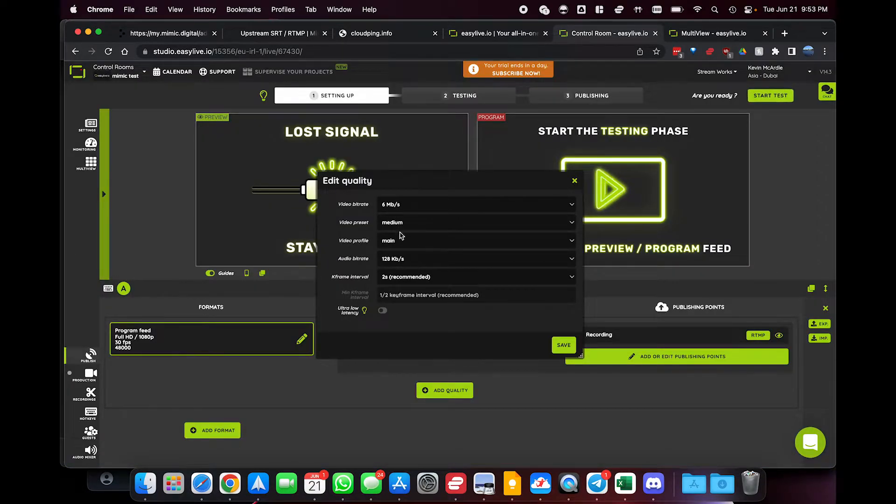
click(564, 345)
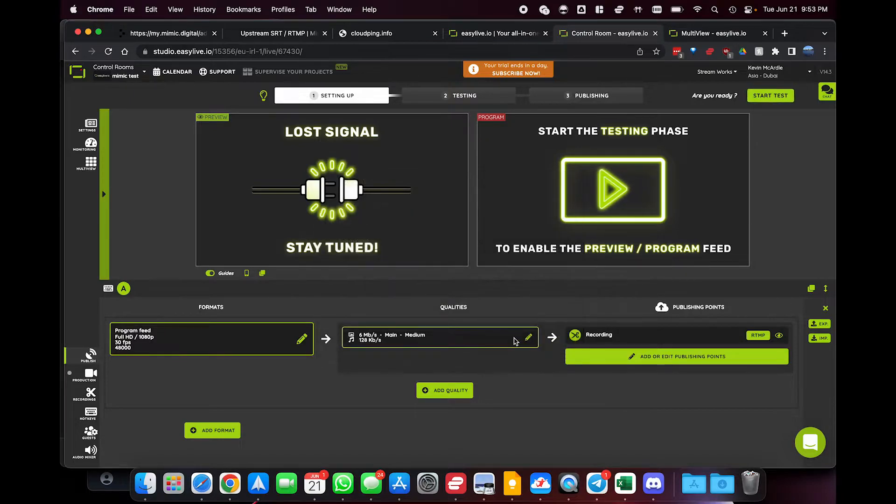
Start a new Custom RTMP / RTMPS publishing point for the program feed
click(681, 357)
click(689, 165)
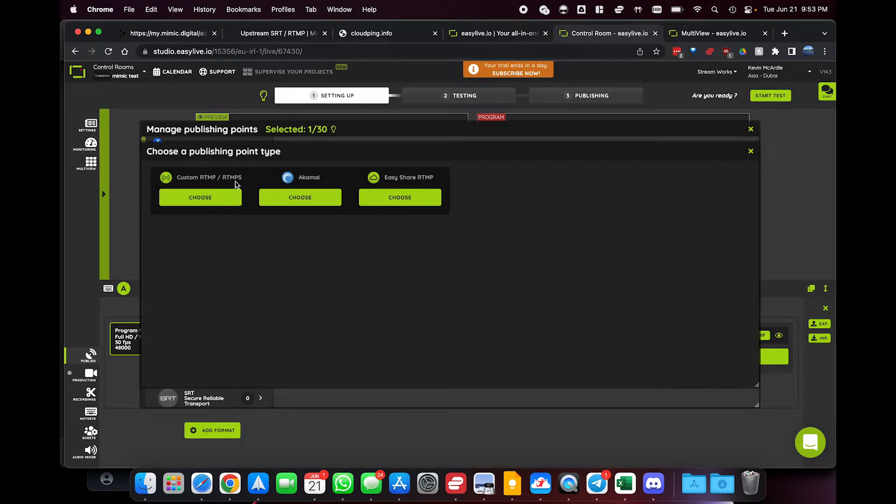
click(232, 197)
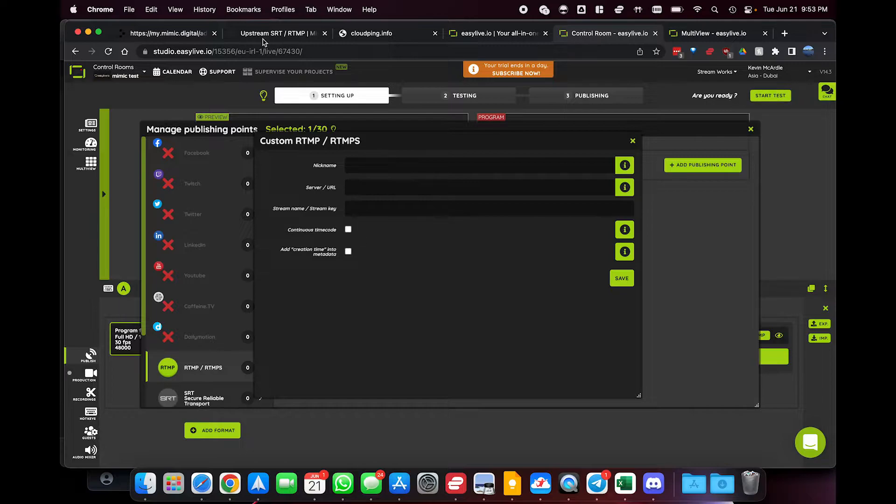
Nickname the custom publishing point Mimic and set its server URL to the stream URL copied from mimic's From Easylive encoding details
click(163, 34)
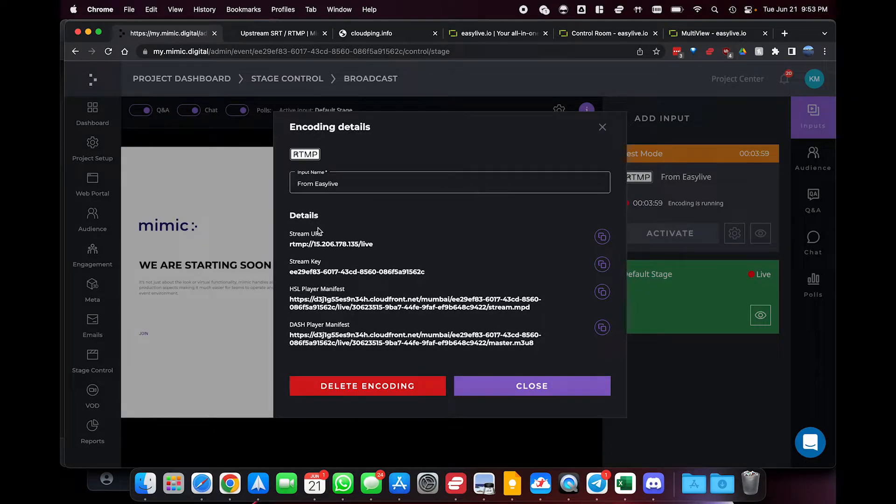
click(602, 237)
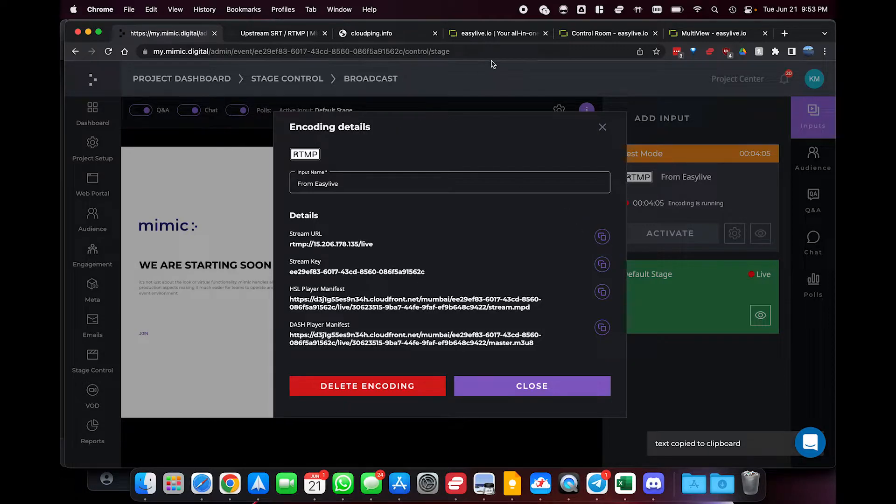
click(593, 37)
click(413, 168)
text(Mimic)
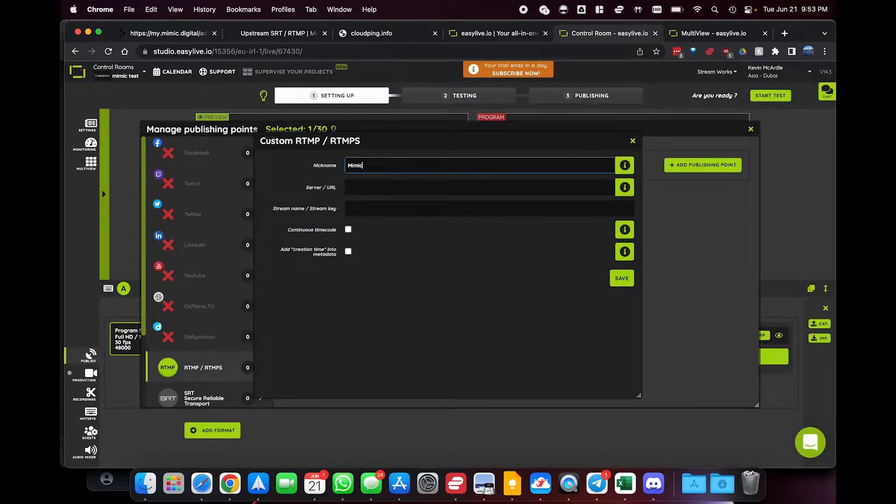
key(Tab)
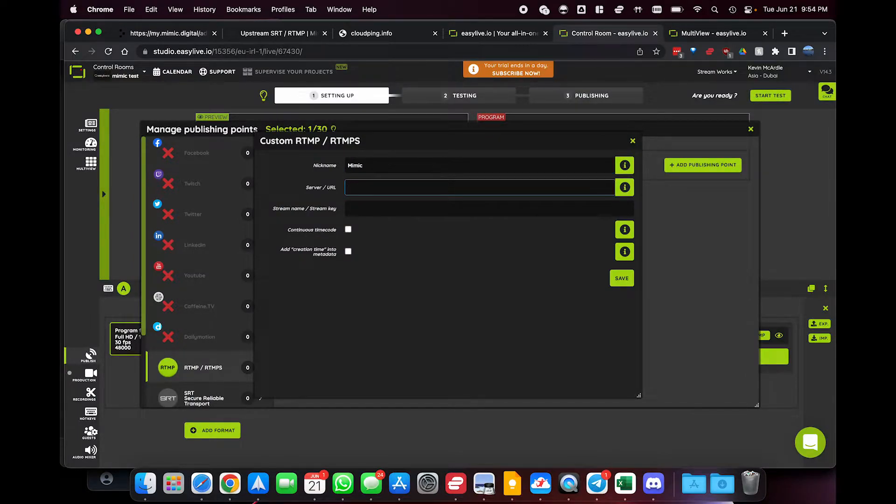
key(super+v)
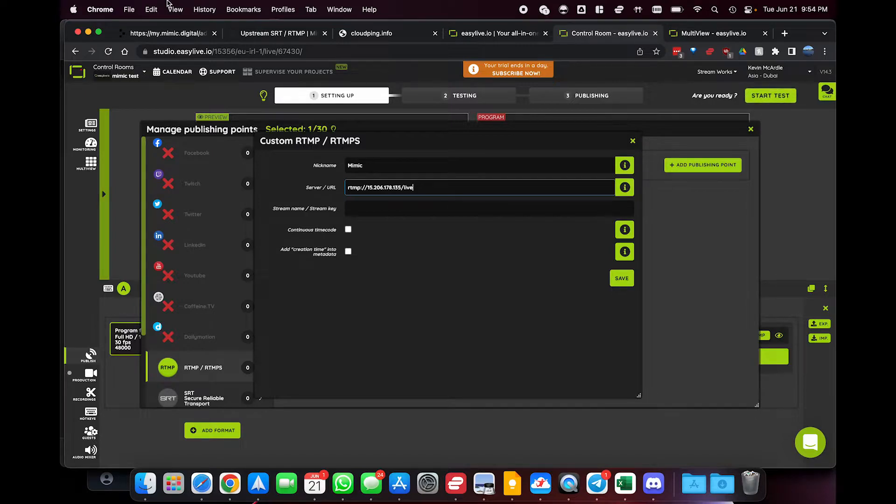
Copy the stream key from mimic's From Easylive encoding details into the publishing point's stream name / stream key field
click(168, 33)
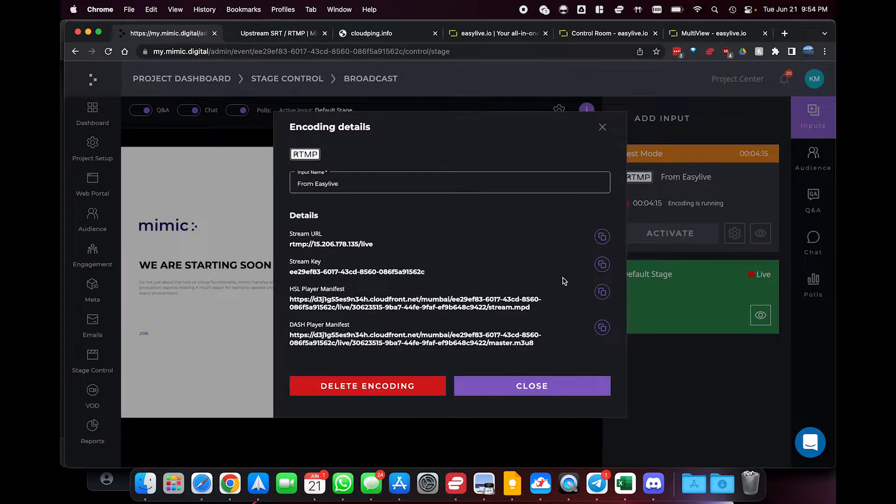
click(602, 264)
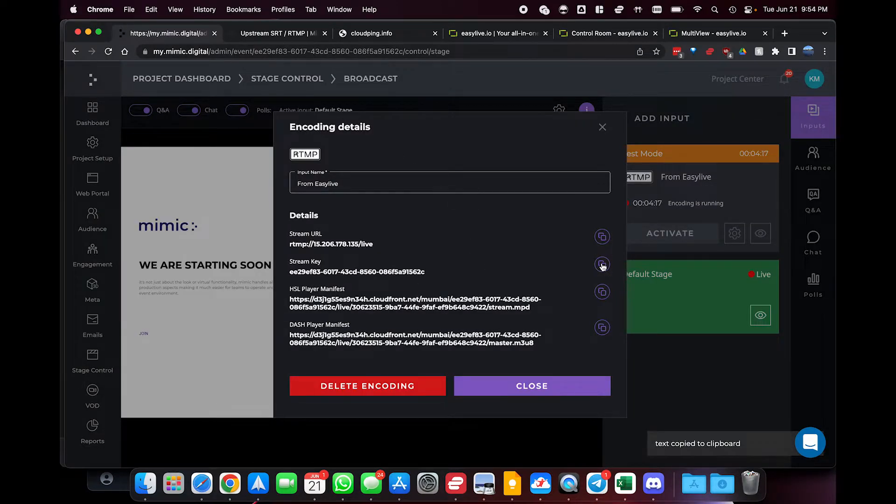
click(588, 35)
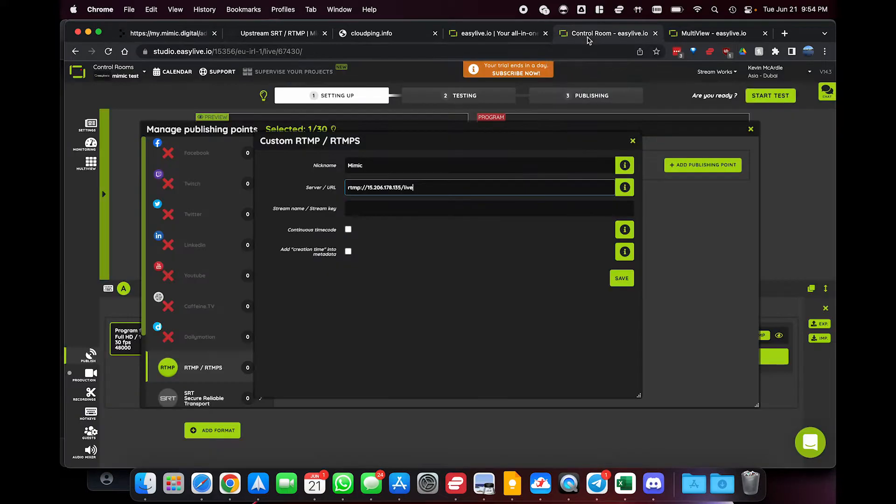
click(398, 208)
key(super+v)
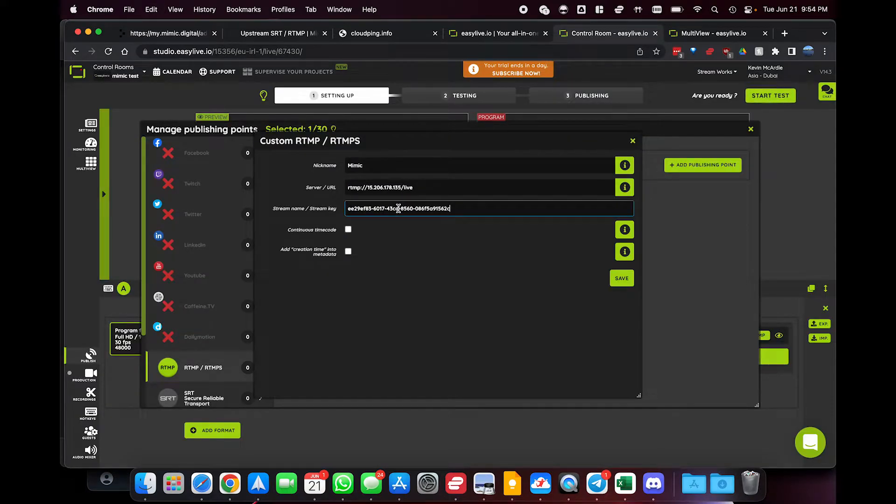
Save the Mimic publishing point, select it for the program feed, and close the publishing points manager
click(613, 276)
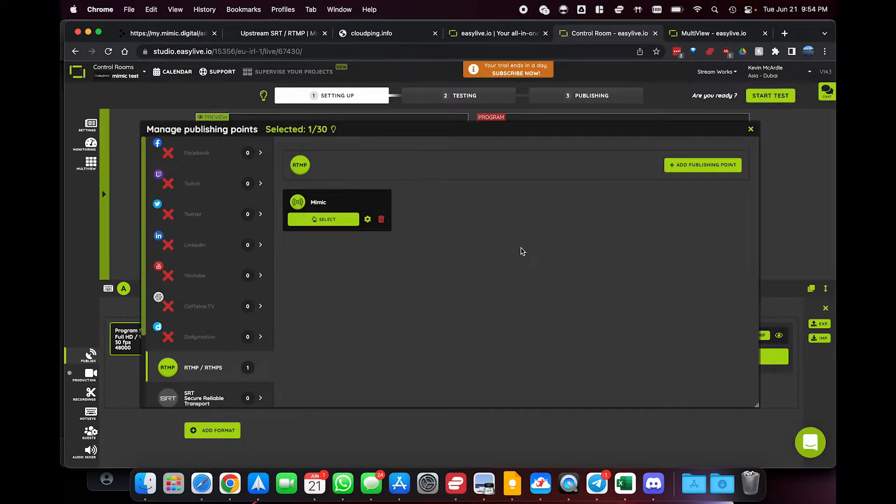
click(337, 221)
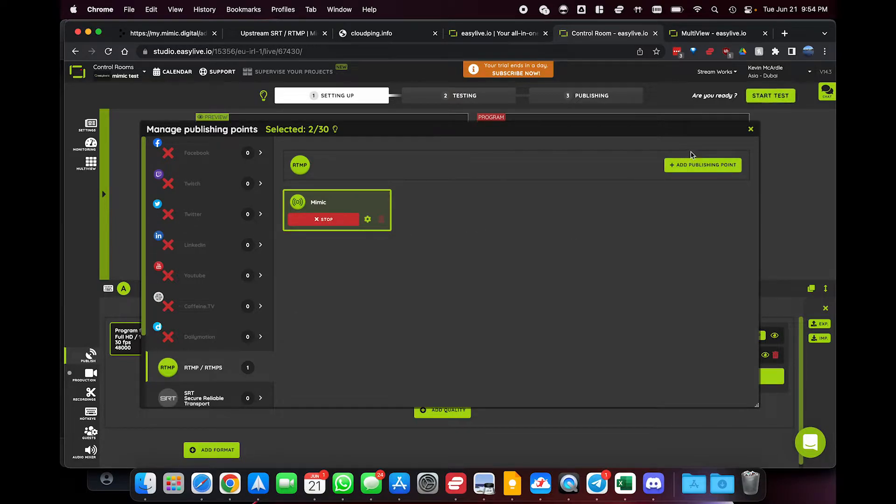
click(751, 130)
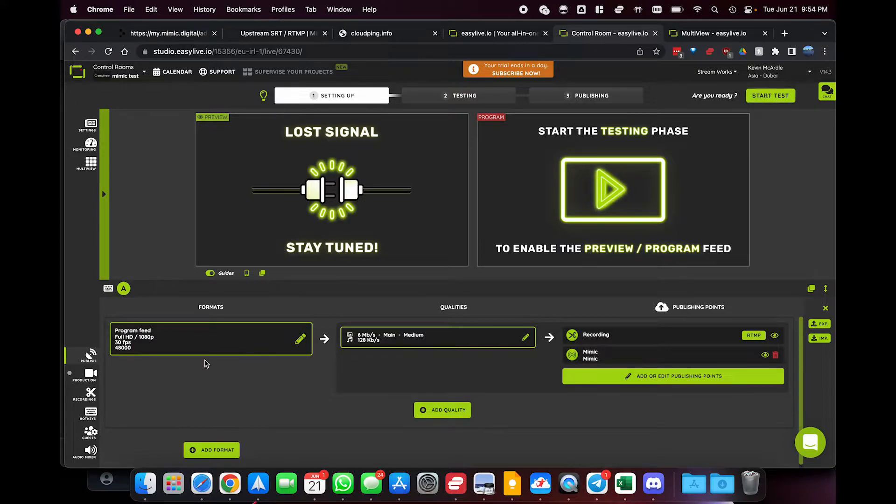
In the production layers, remove the webcam input from the upper layer to the media bin
click(90, 374)
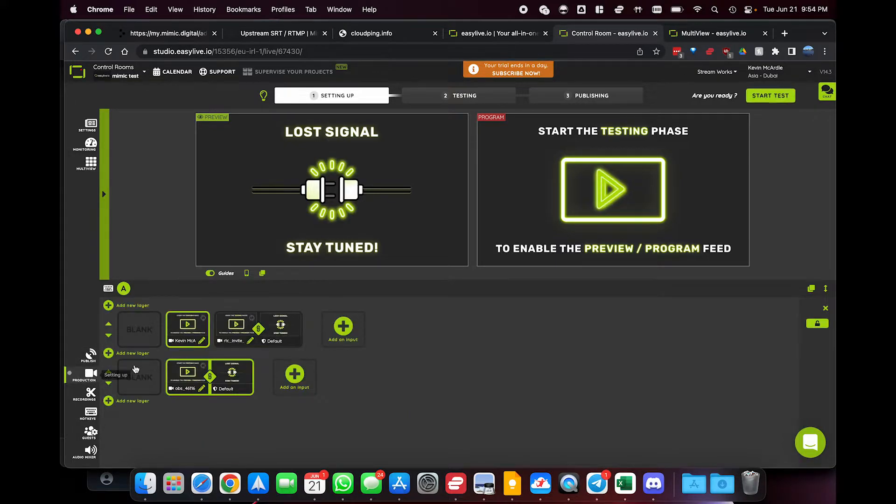
click(197, 328)
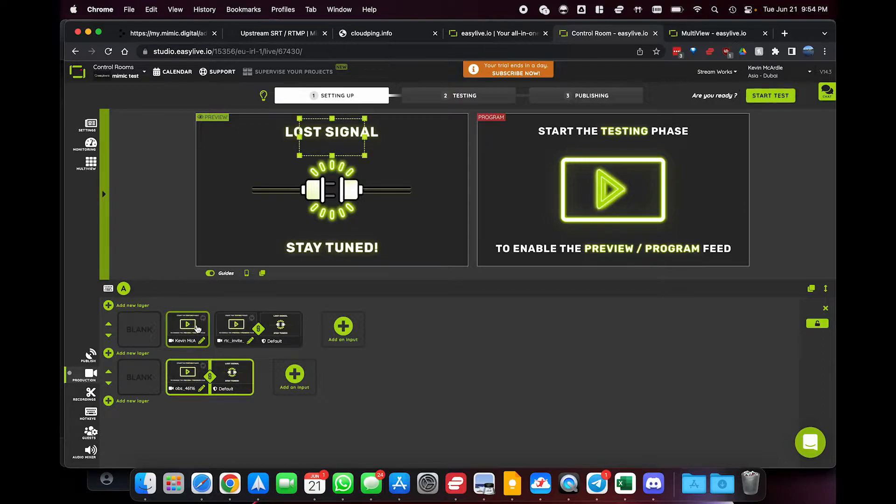
right_click(186, 343)
click(204, 415)
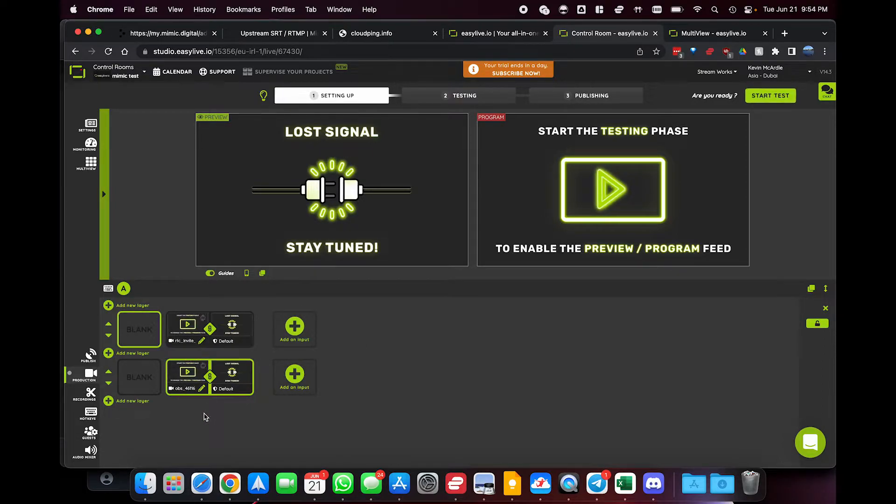
Send the remote guest input and the OBS input on the two production layers to the media bin
right_click(230, 332)
click(196, 351)
click(194, 336)
right_click(195, 334)
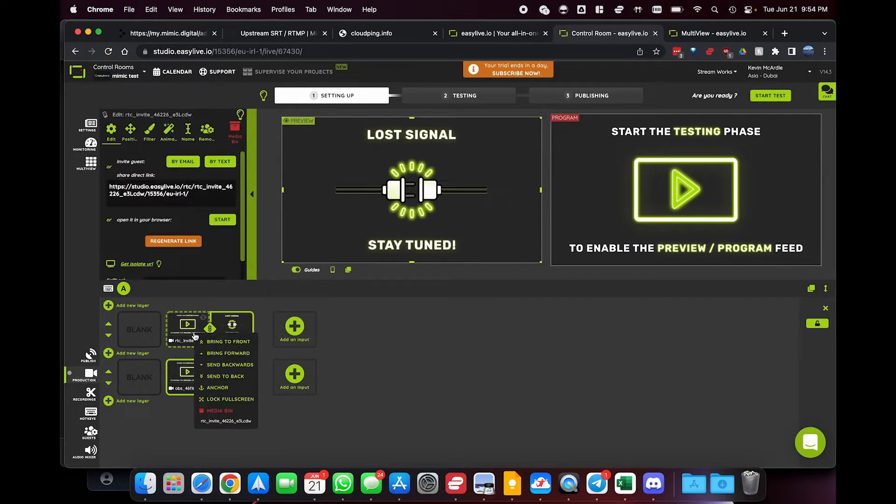
click(212, 411)
click(191, 375)
right_click(191, 374)
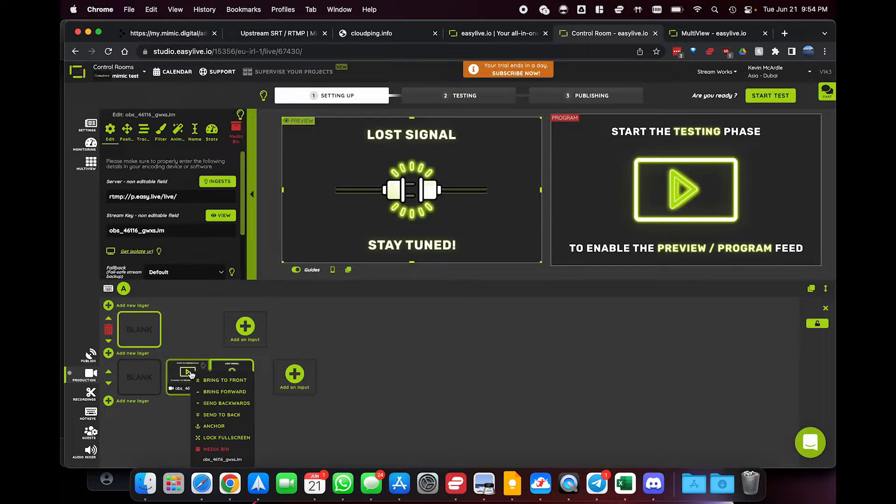
click(205, 449)
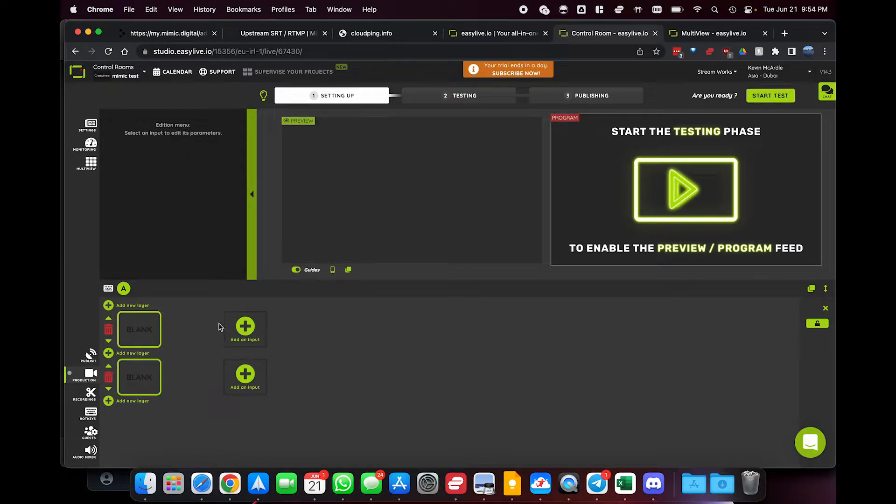
Add a vMix RTMP push encoder as a live source on the upper production layer
click(249, 332)
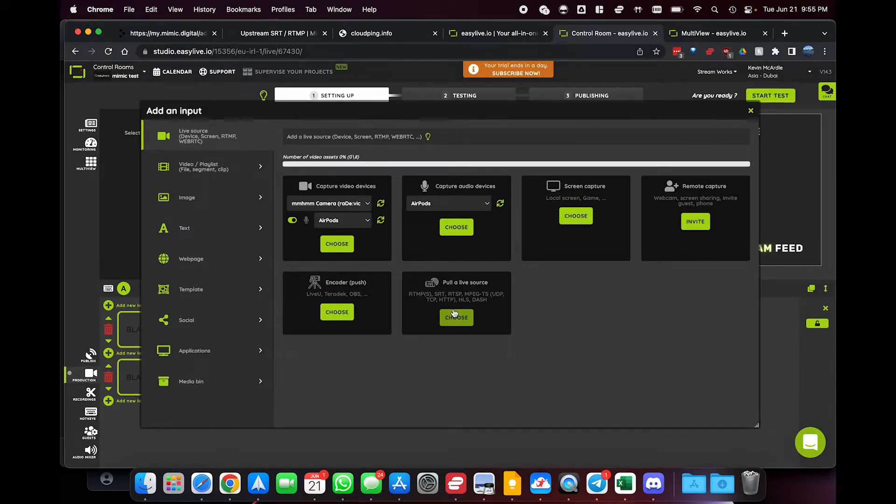
click(339, 313)
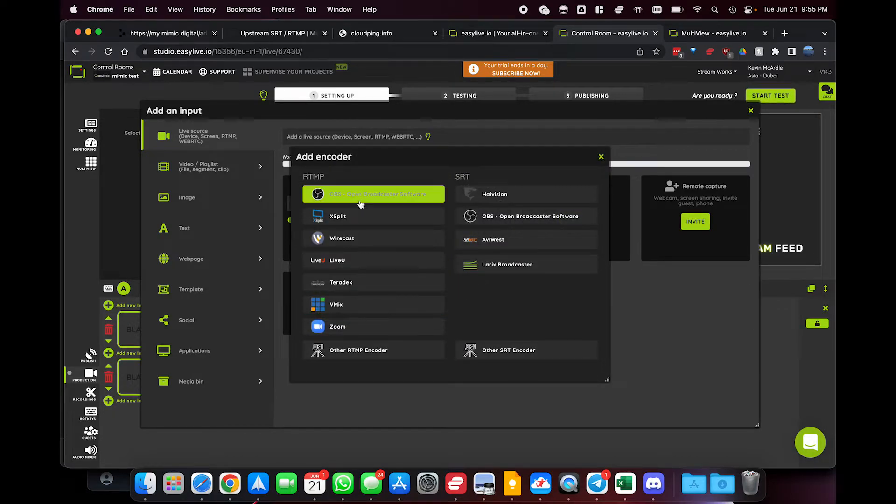
click(360, 306)
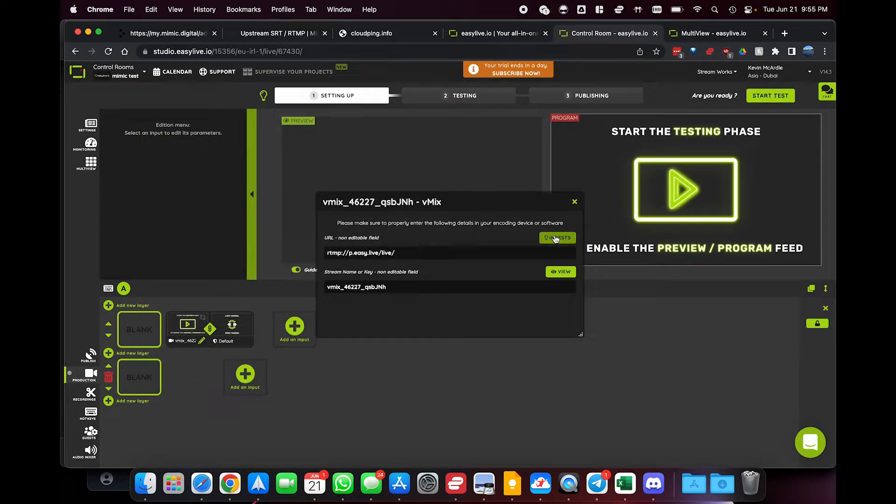
Copy the vMix input's URL and switch to vMix to set stream 1's URL to rtmp://p.easy.live/live/
click(403, 252)
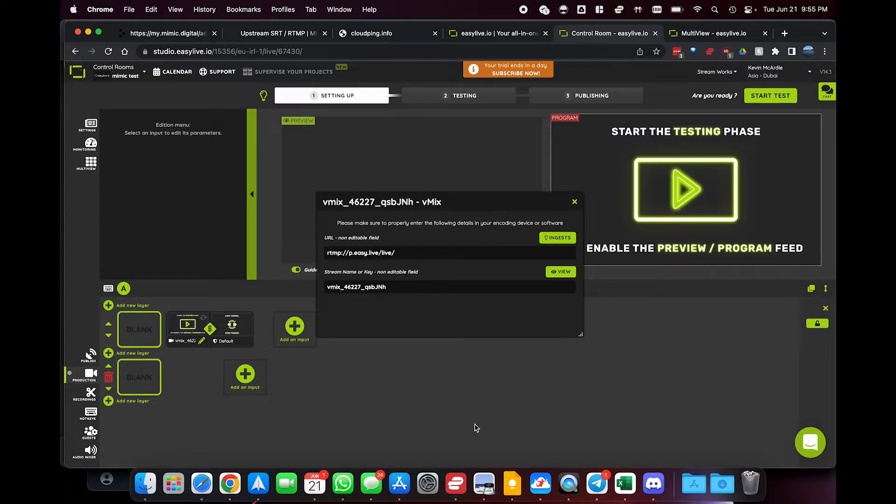
key(super+Tab)
key(super+Tab)
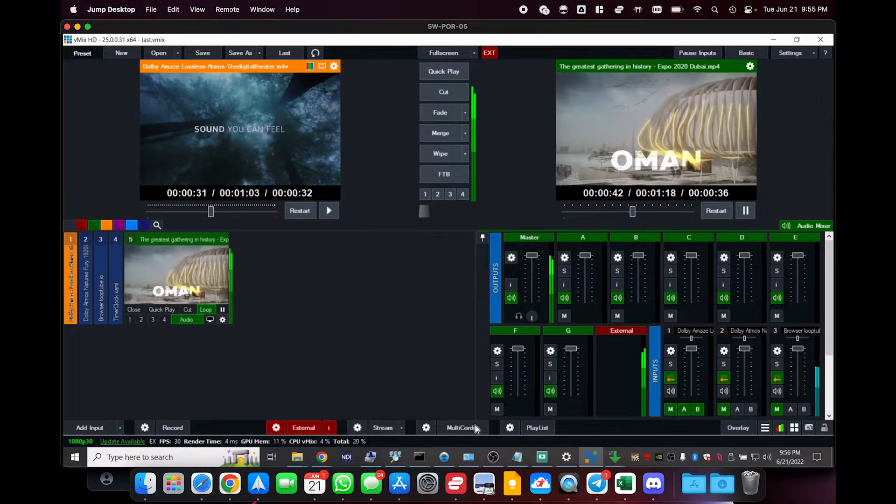
click(357, 427)
triple_click(418, 207)
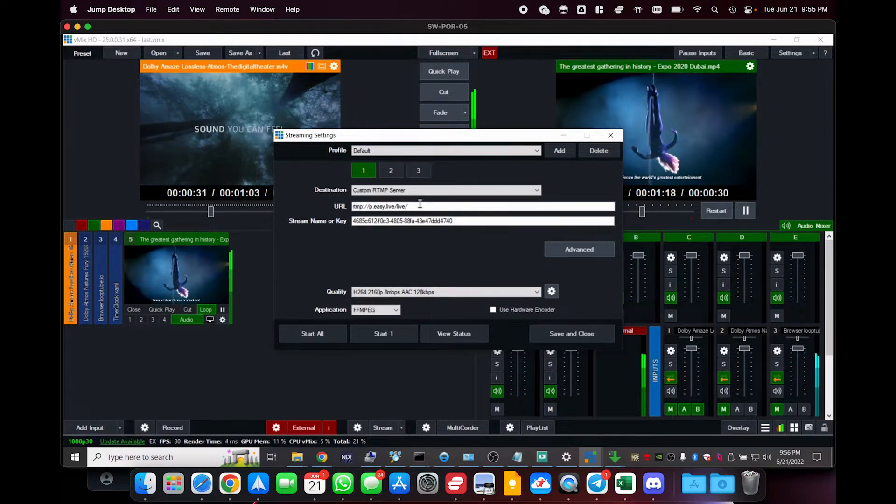
Copy the vMix input's stream key from easylive.io and replace the stream name or key in vMix's streaming settings with it
key(super+Tab)
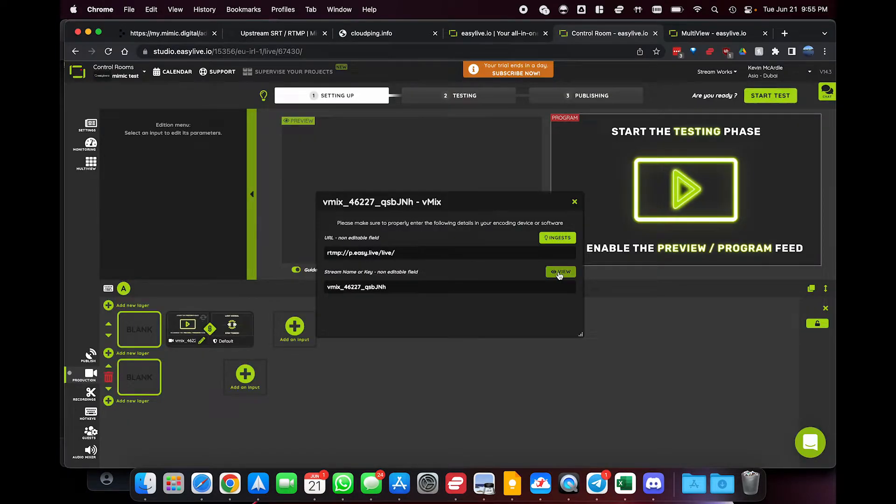
click(434, 288)
key(super+Tab)
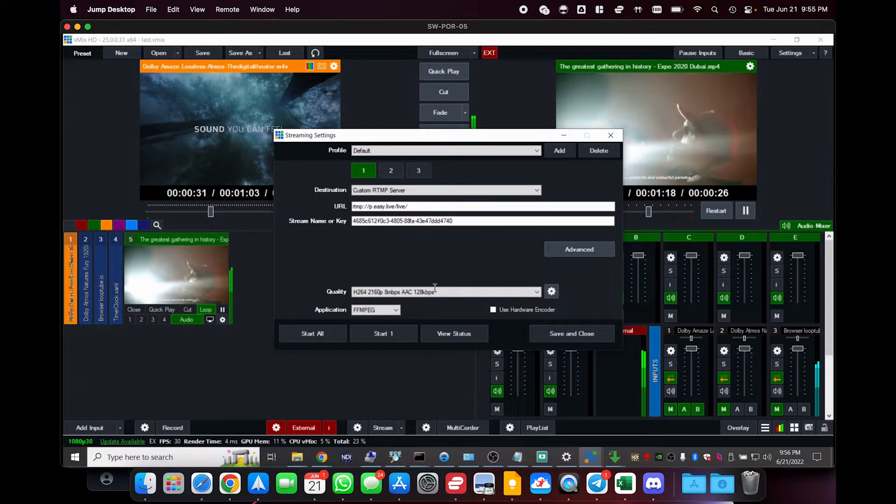
click(407, 222)
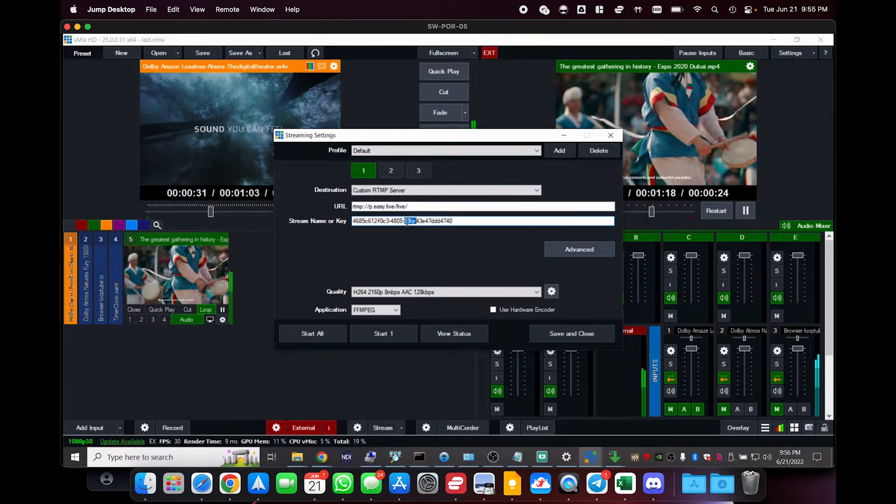
drag(407, 223, 299, 222)
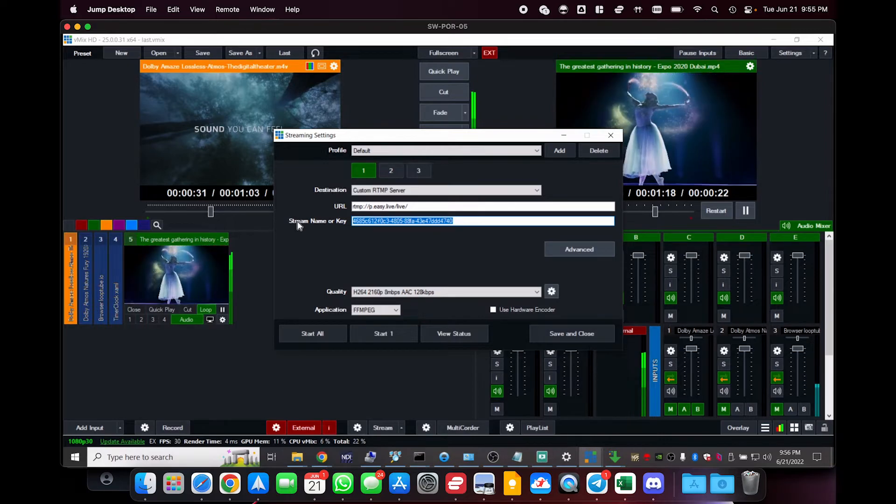
key(super+v)
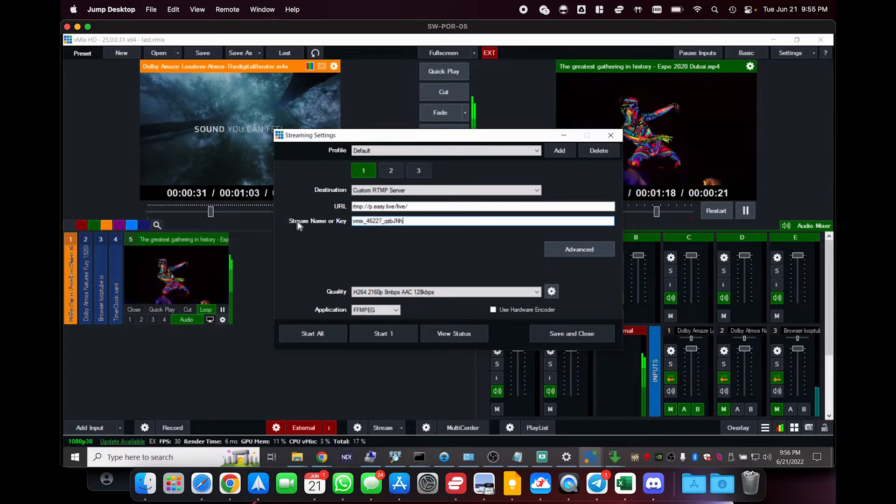
Set vMix's stream quality to H264 1080p 6mbps AAC 128kbps with the hardware encoder enabled, and save its level as 4.1
click(404, 293)
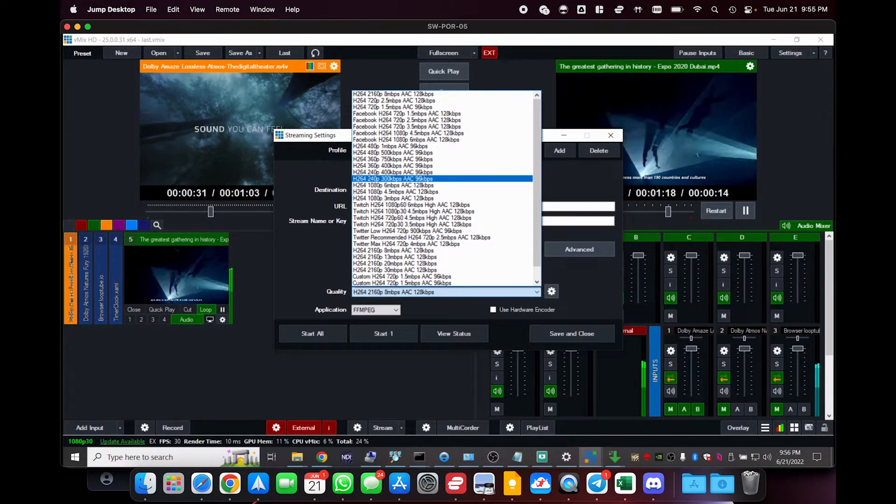
click(418, 188)
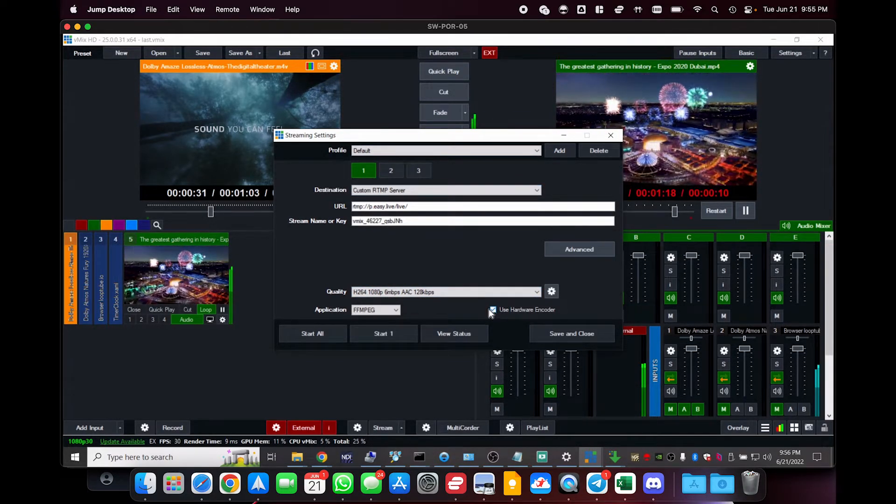
click(551, 292)
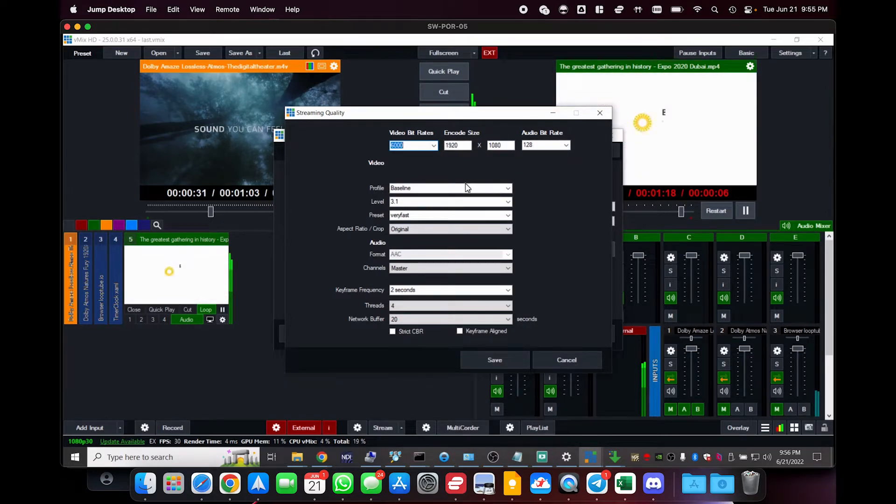
click(507, 201)
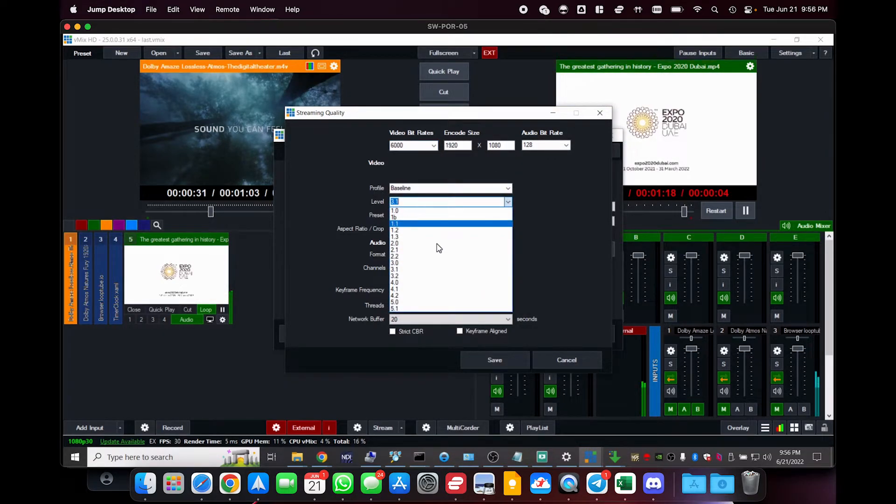
click(418, 290)
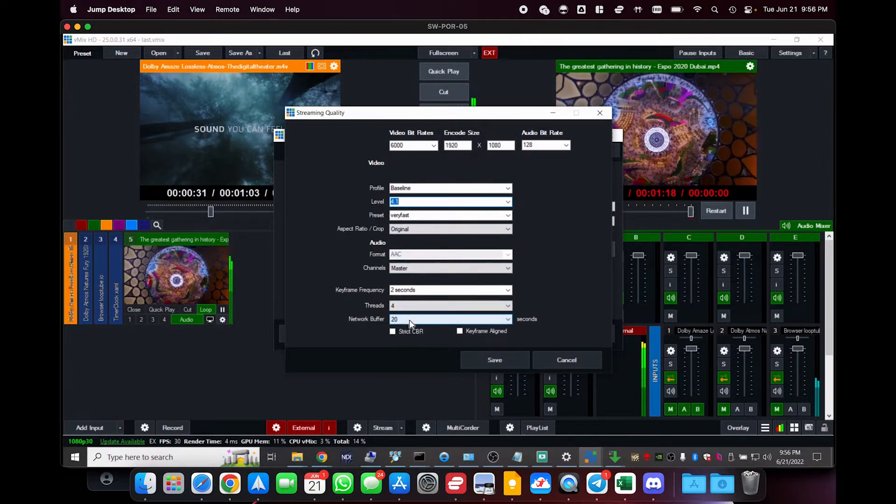
click(487, 355)
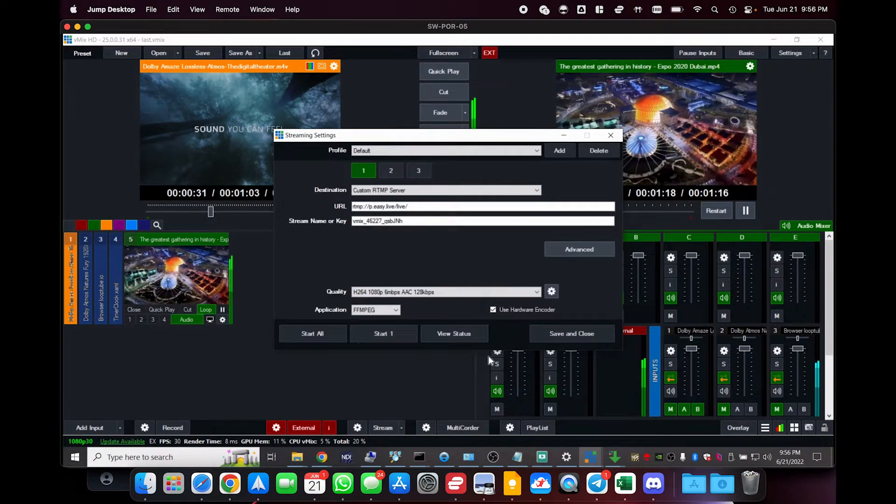
Save and close vMix's streaming settings and start the stream
click(553, 336)
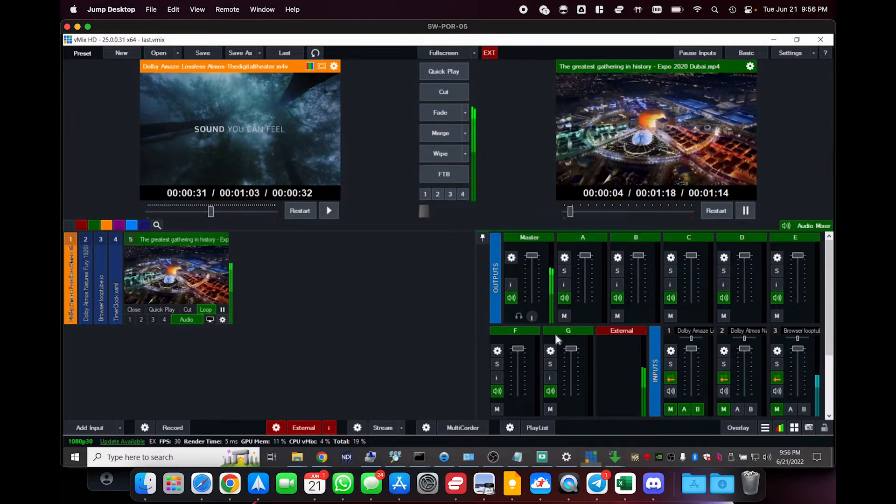
click(381, 427)
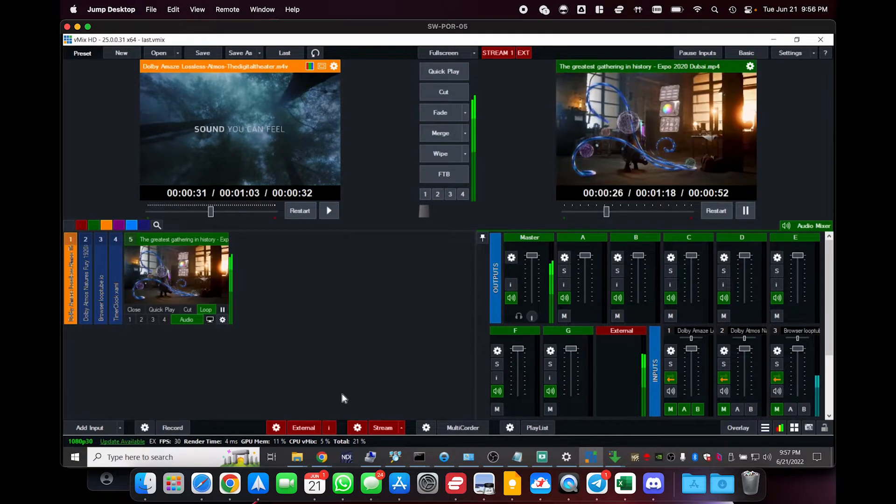
Switch to easylive.io in Chrome, dismiss the vMix encoder details, and load the vMix input into the preview
key(super+Tab)
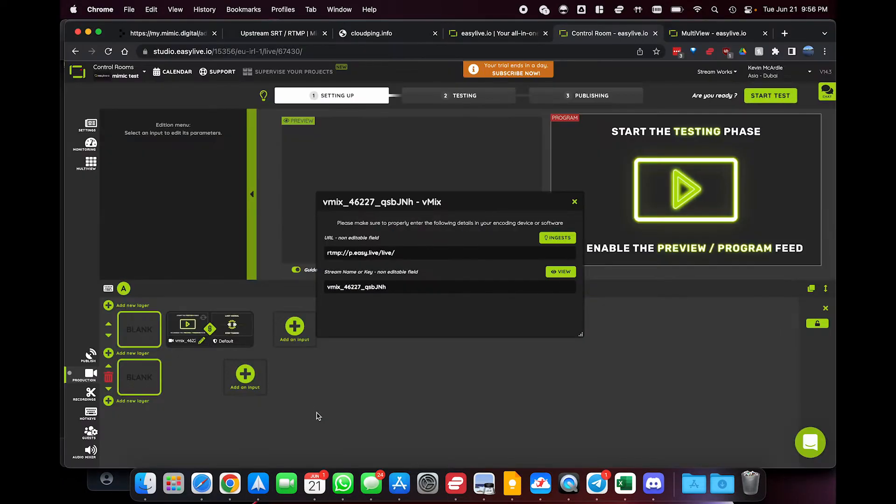
click(574, 202)
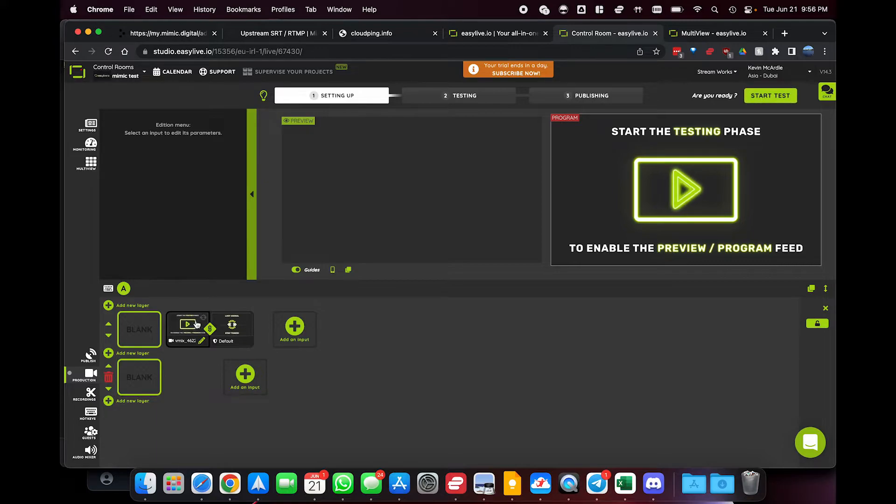
click(197, 323)
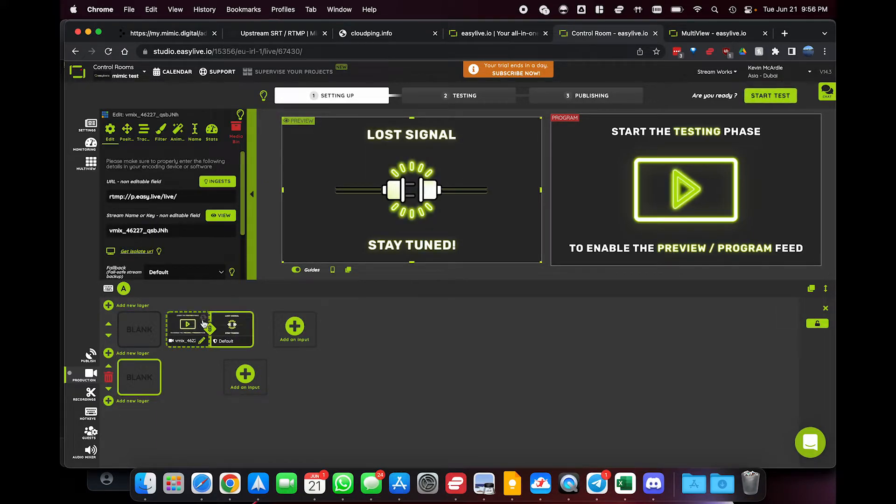
Start the production's test phase in easylive.io, and start publishing and recording it
click(772, 95)
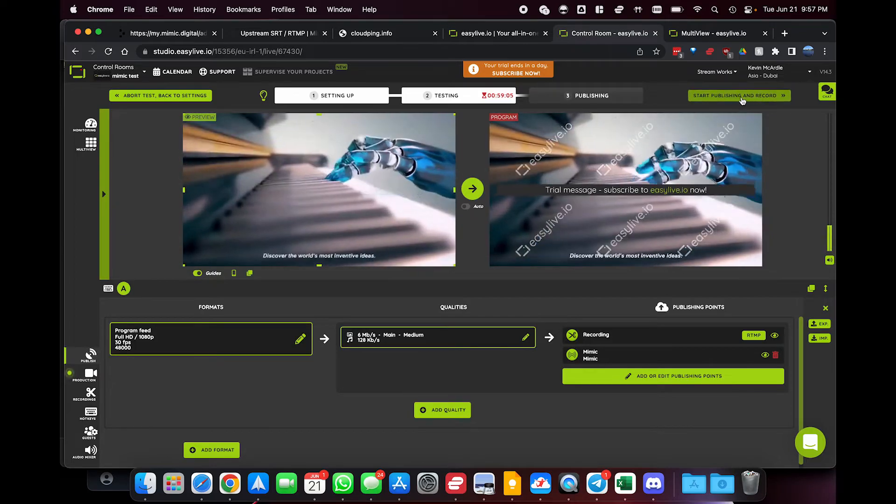
click(741, 96)
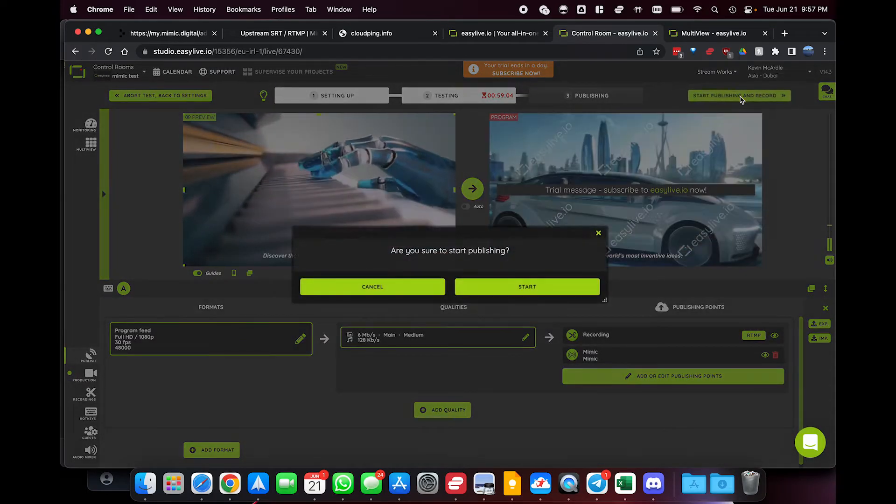
click(501, 288)
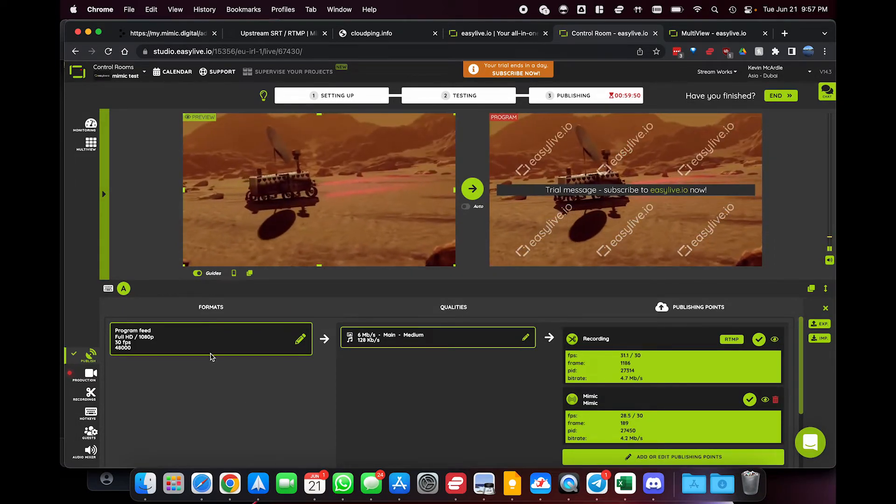
Return to mimic's Broadcast stage, close the encoding details, and preview the From Easylive input until its feed can be checked
click(169, 33)
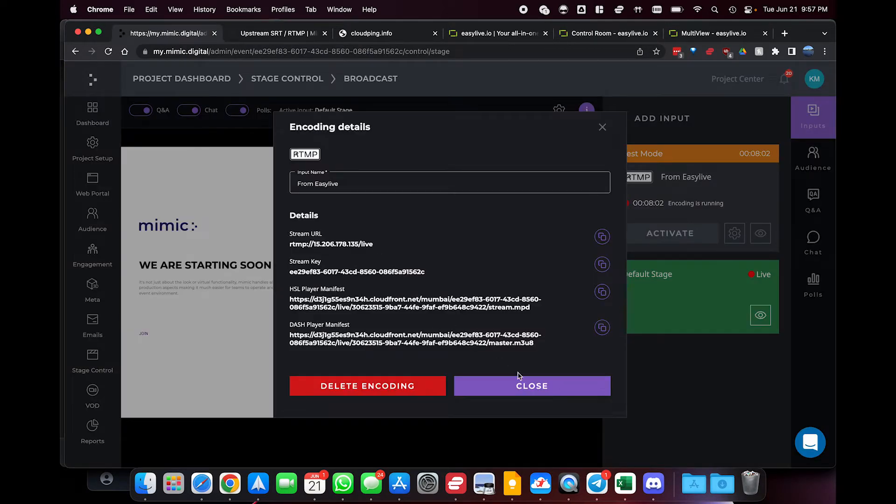
click(534, 387)
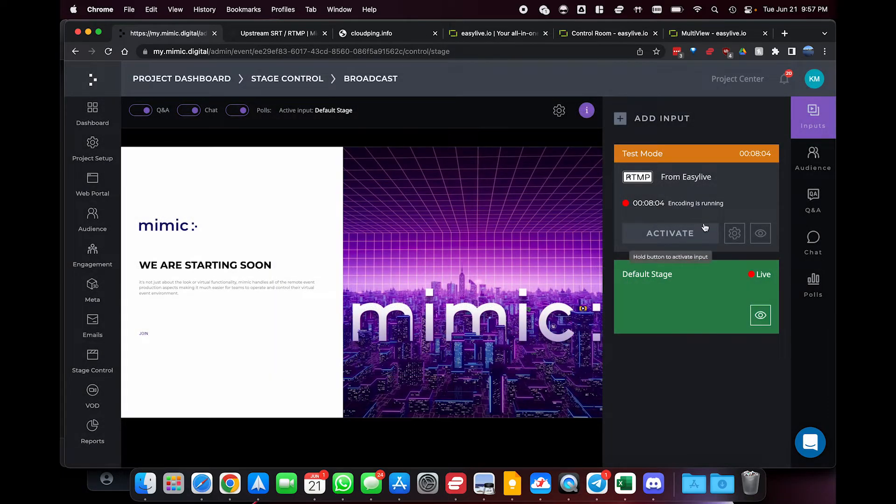
click(760, 235)
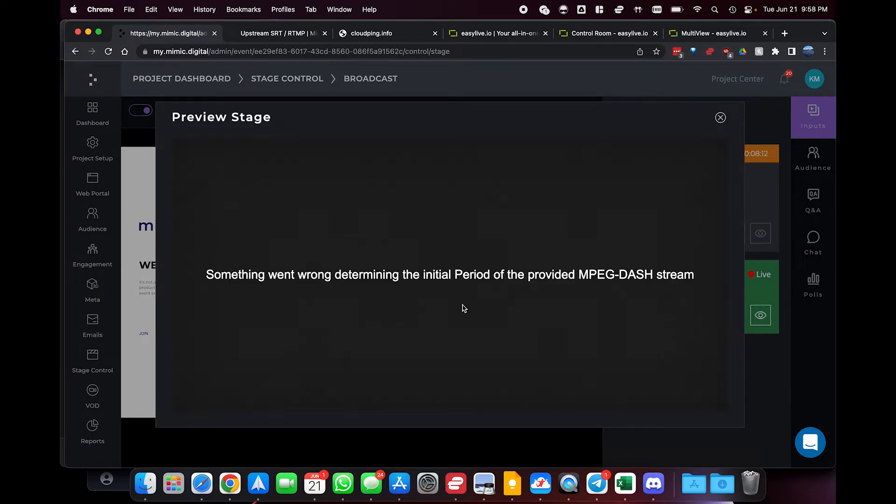
click(722, 117)
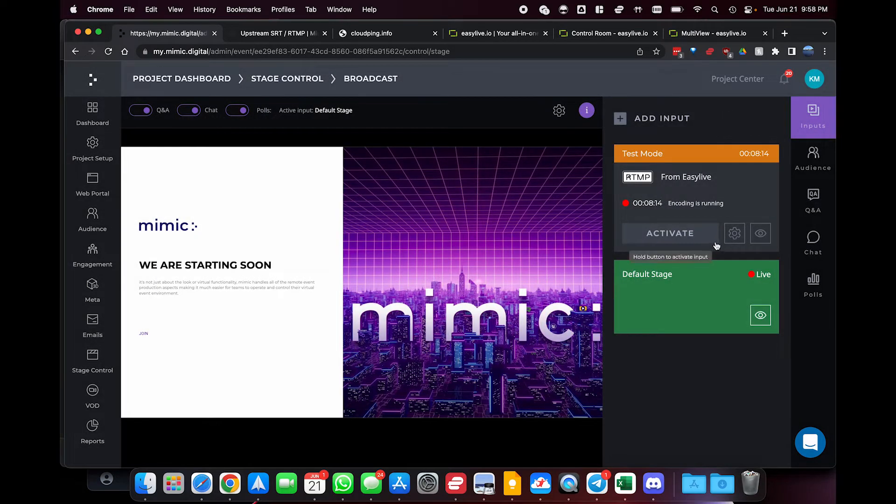
click(761, 234)
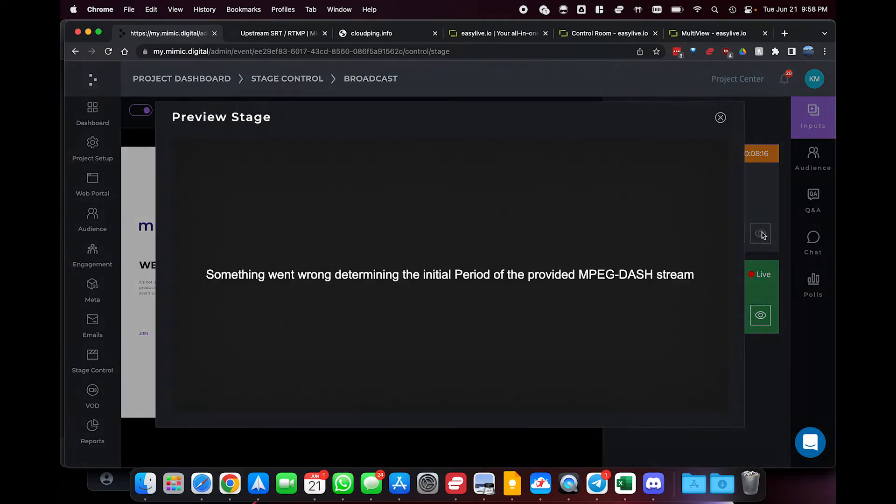
click(721, 118)
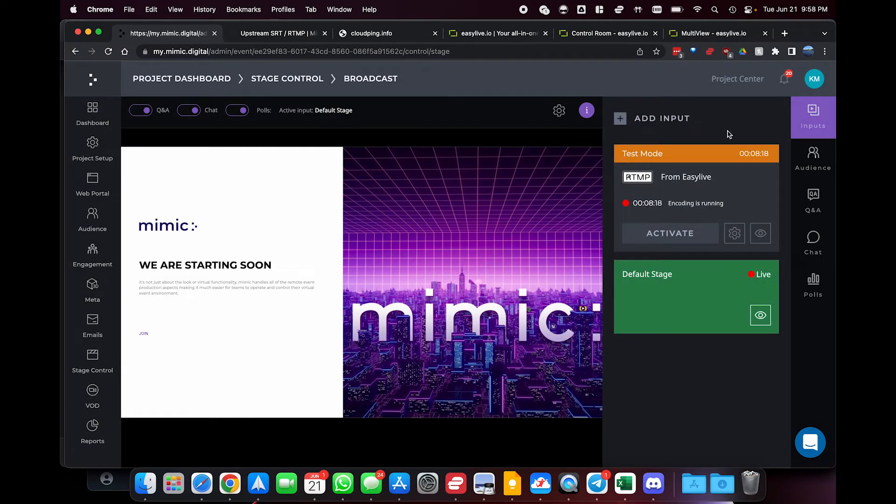
click(760, 233)
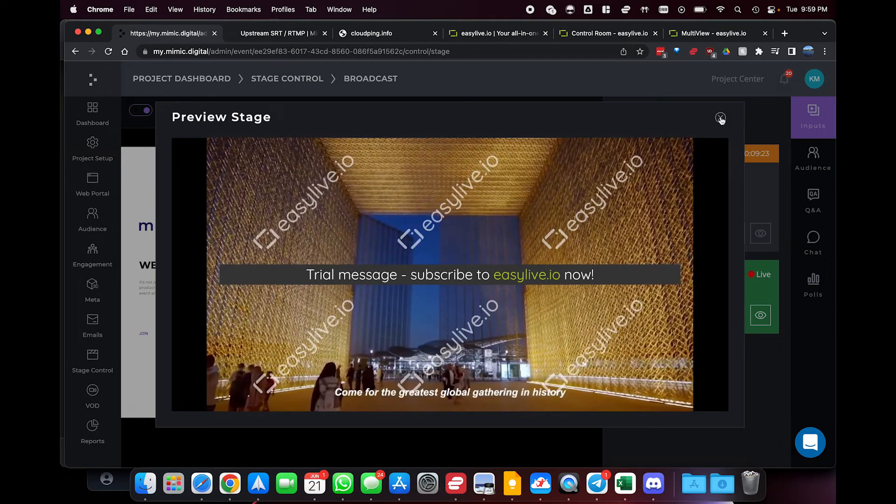
click(721, 118)
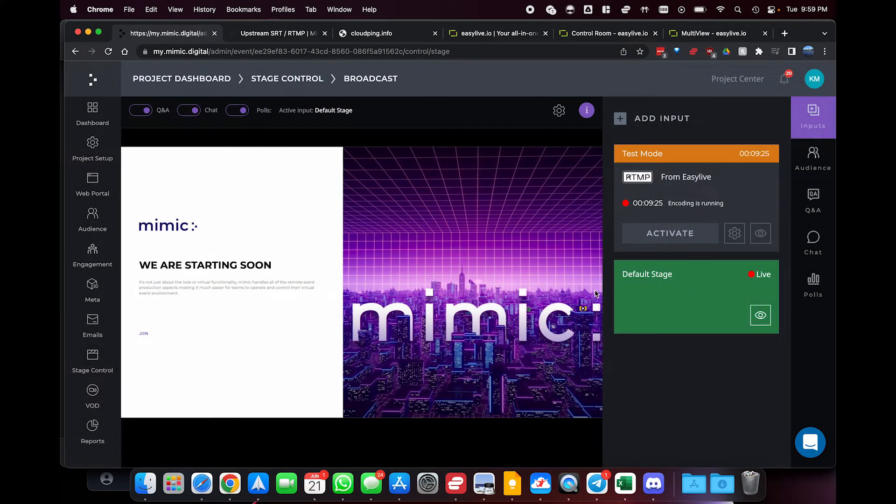
Activate the From Easylive input on the mimic Broadcast stage and mute the stage player
drag(693, 237, 693, 237)
click(152, 408)
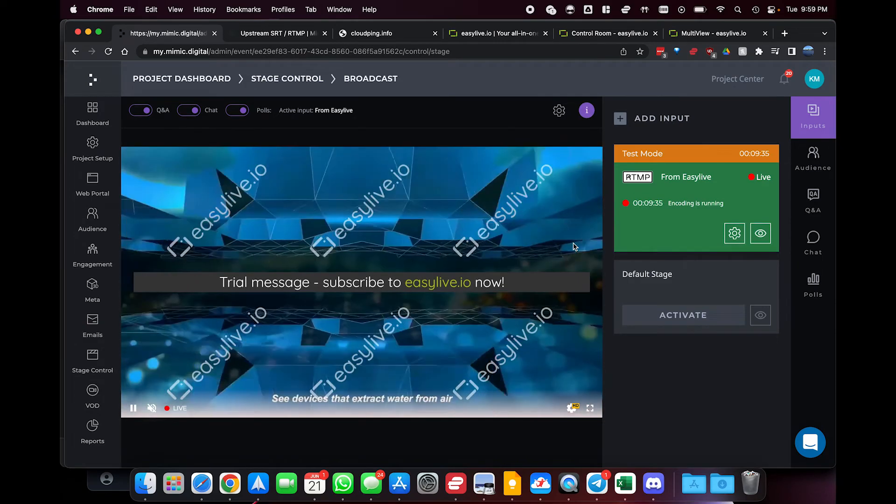
Go back to the easylive.io control room and end the live production definitively
click(622, 34)
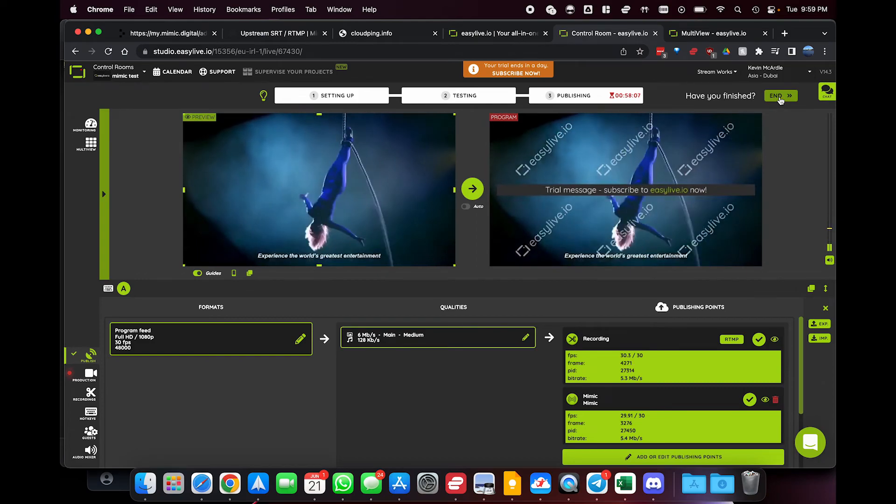
click(779, 97)
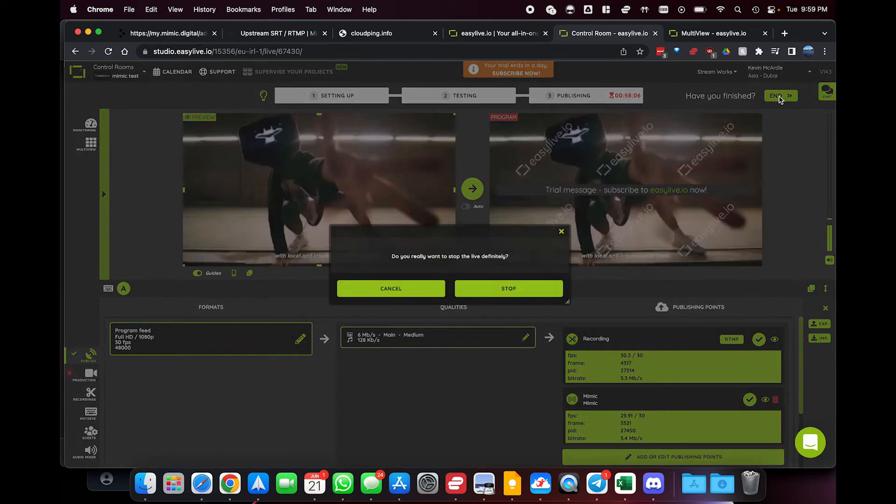
click(479, 288)
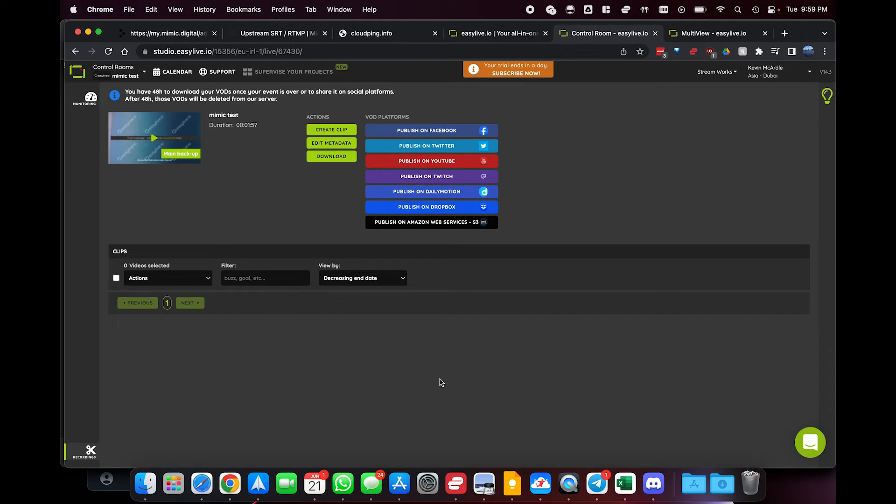
Return to mimic and reactivate the Default Stage input on the Broadcast stage
click(154, 33)
click(693, 323)
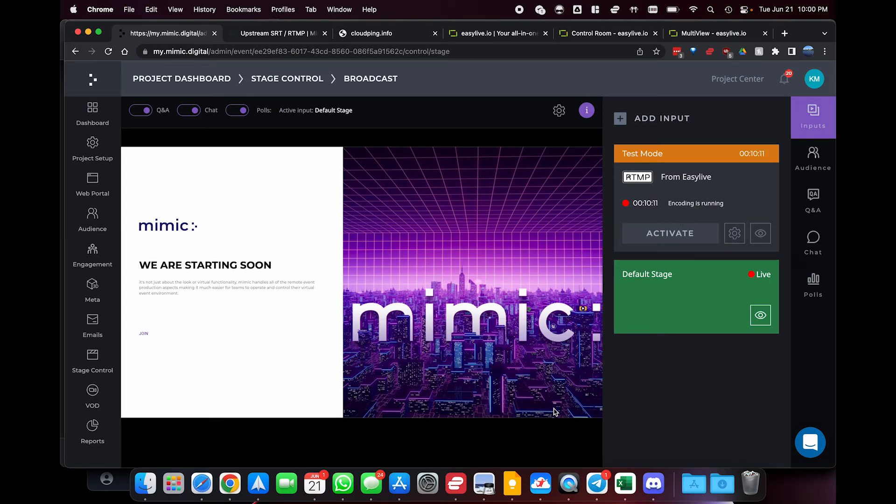
Switch to vMix to stop its stream, and go back to mimic in Chrome
click(539, 485)
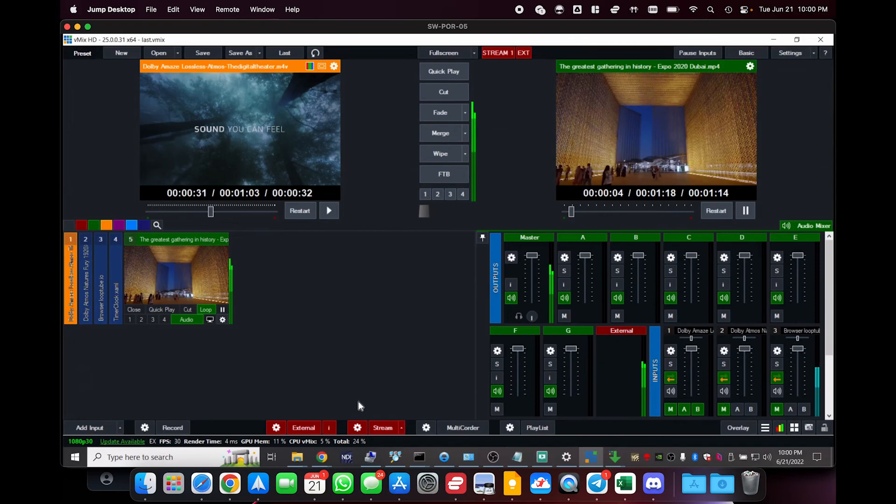
click(360, 428)
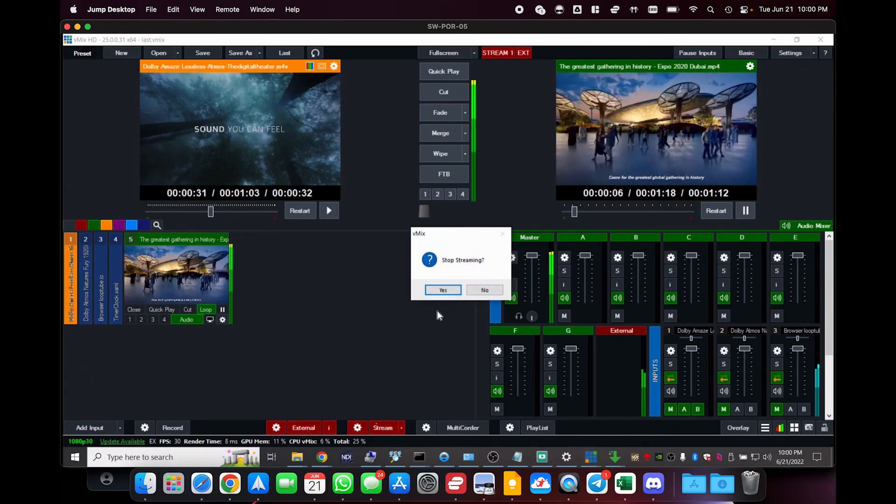
click(442, 291)
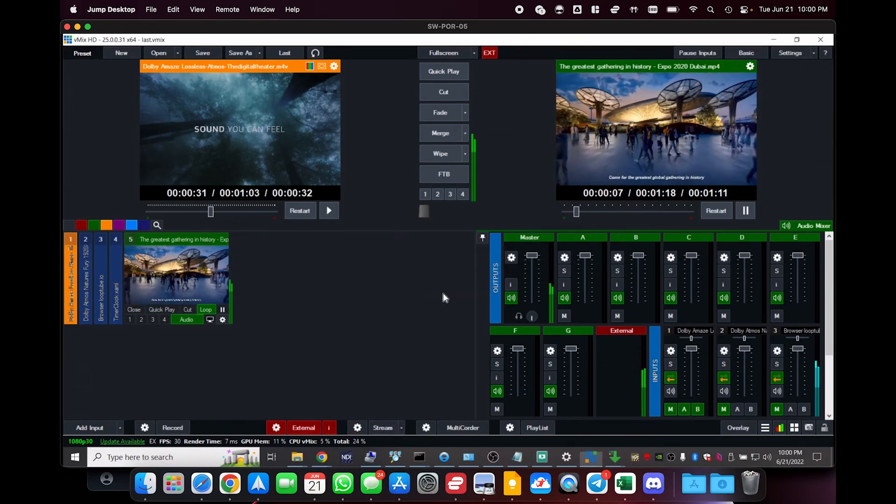
click(230, 485)
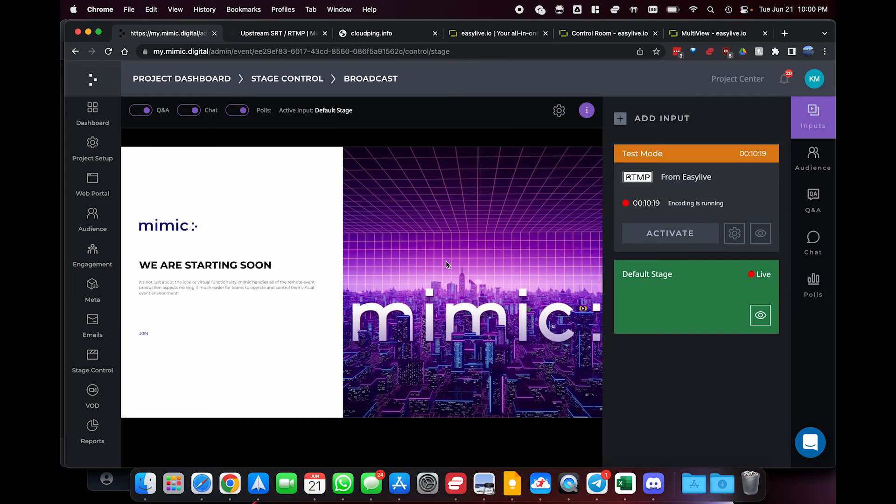